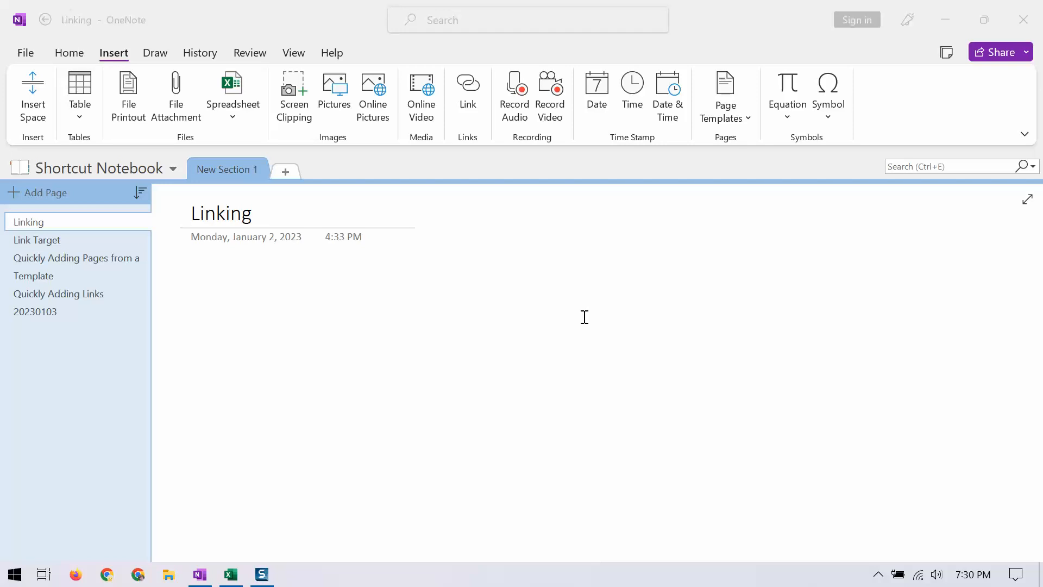
# Step: Add a page titled "New Page" to New Section 1
pyautogui.click(11, 191)
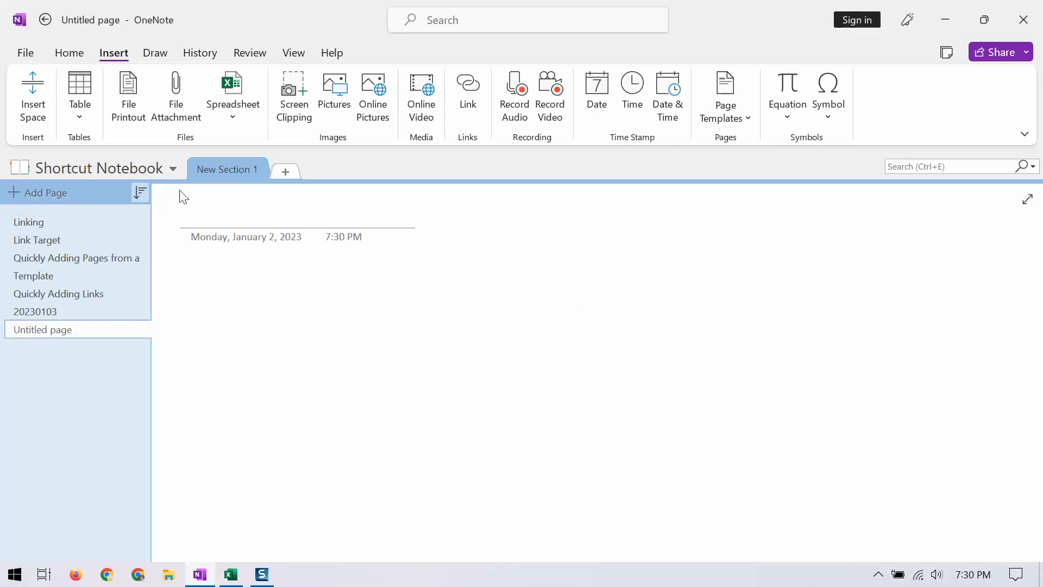
pyautogui.write('New ')
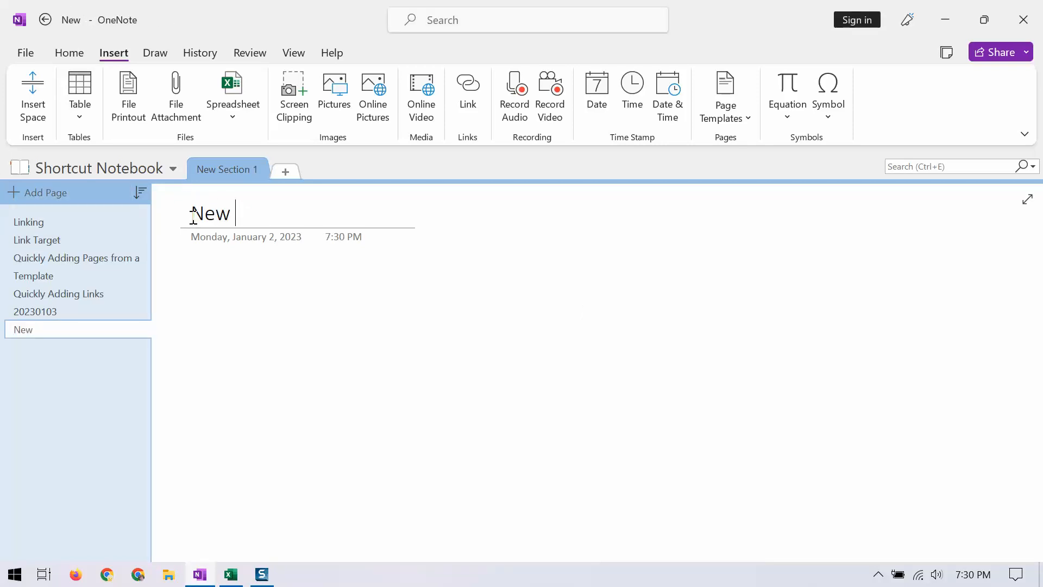
pyautogui.write('Page')
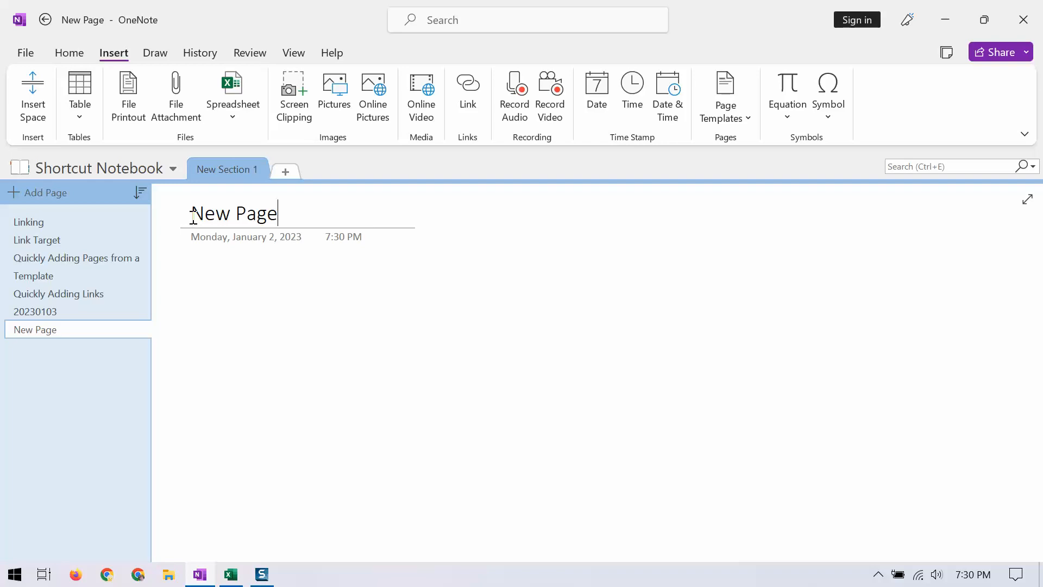
pyautogui.click(208, 270)
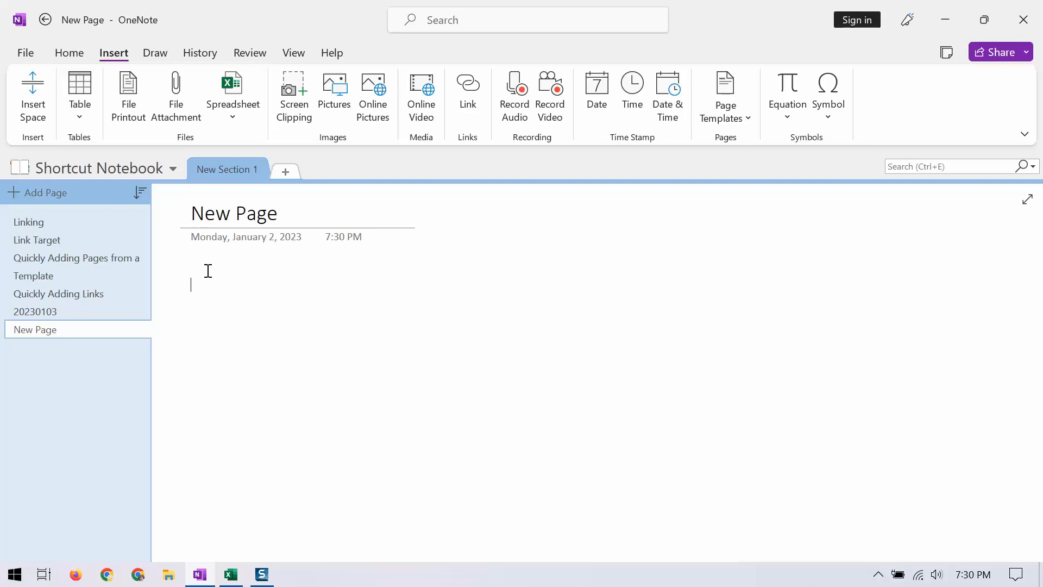
# Step: On the Linking page, insert a link to New Page, chosen from New Section 1 of the Shortcut Notebook
pyautogui.click(43, 220)
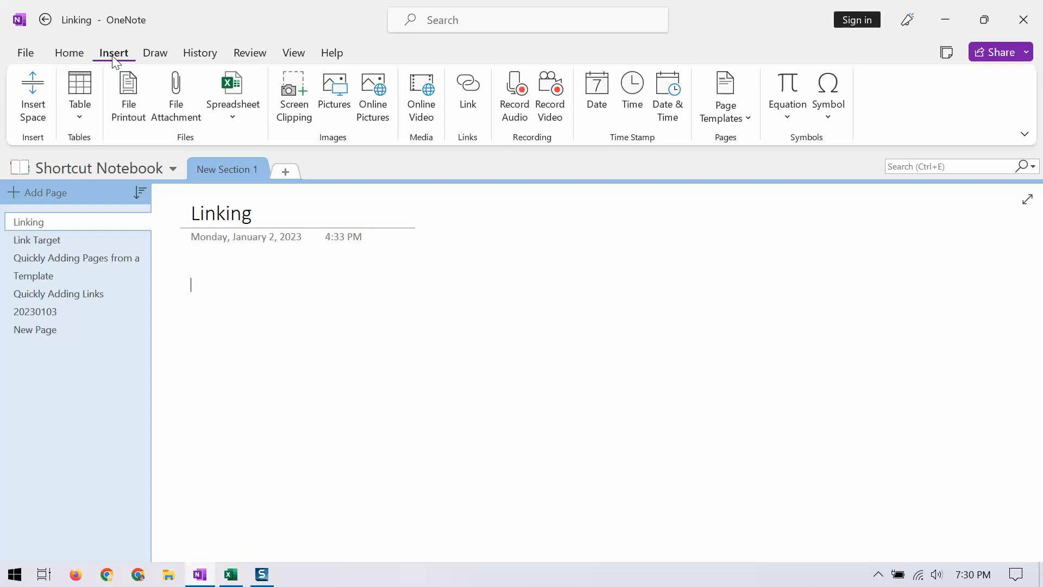
pyautogui.click(464, 92)
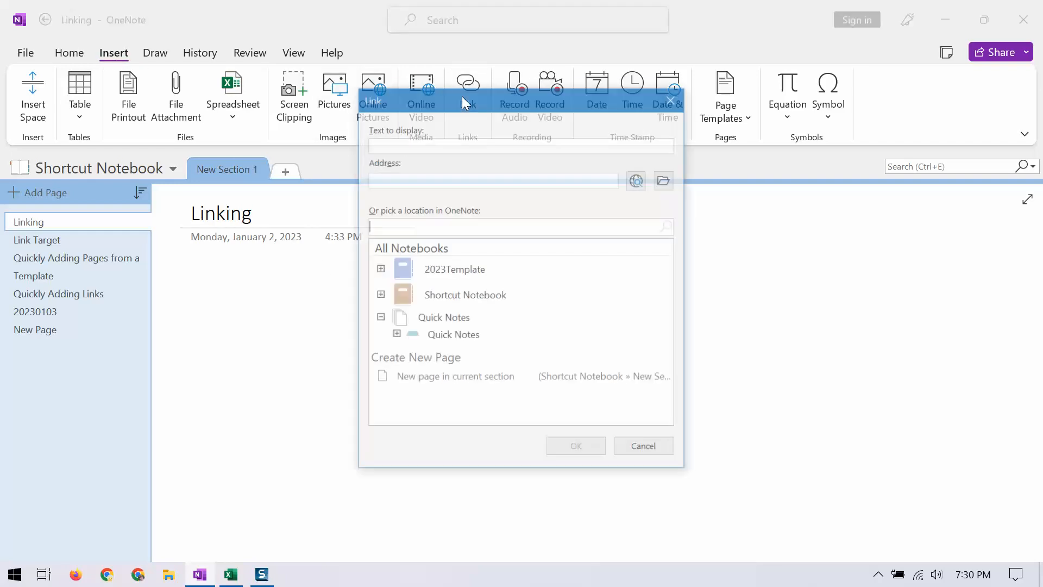
pyautogui.click(378, 294)
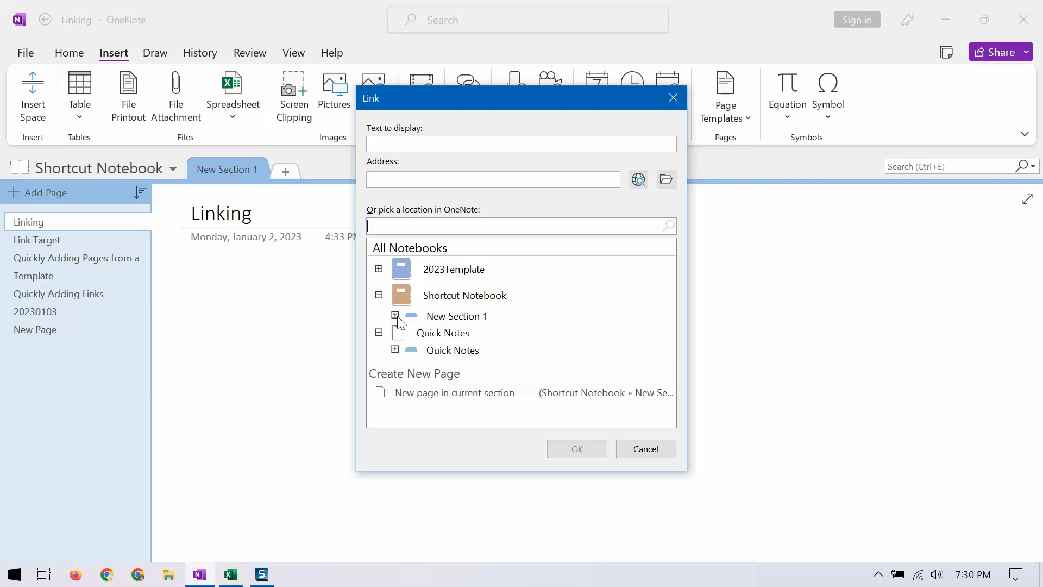
pyautogui.click(395, 316)
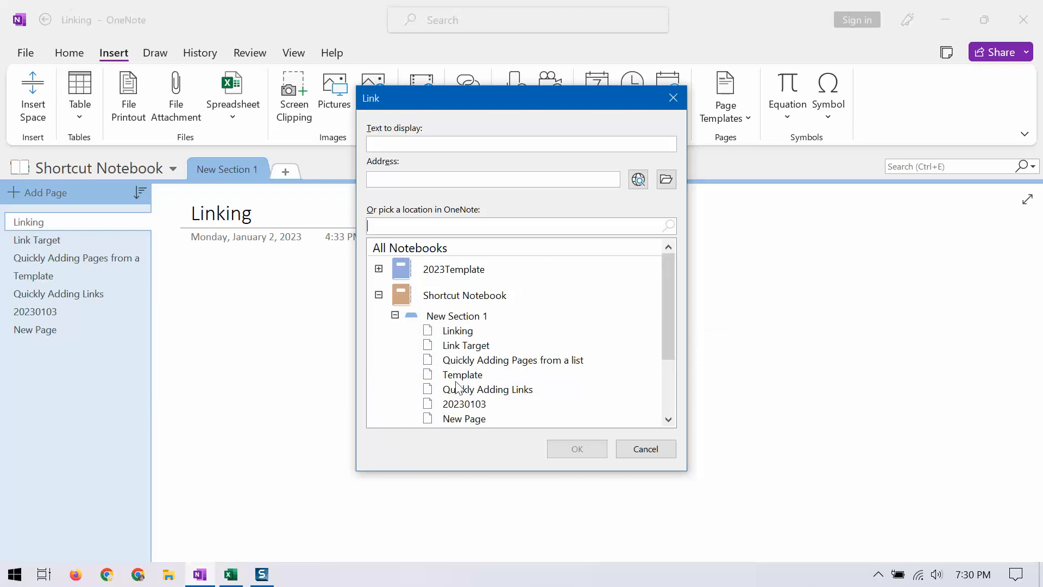
pyautogui.click(482, 406)
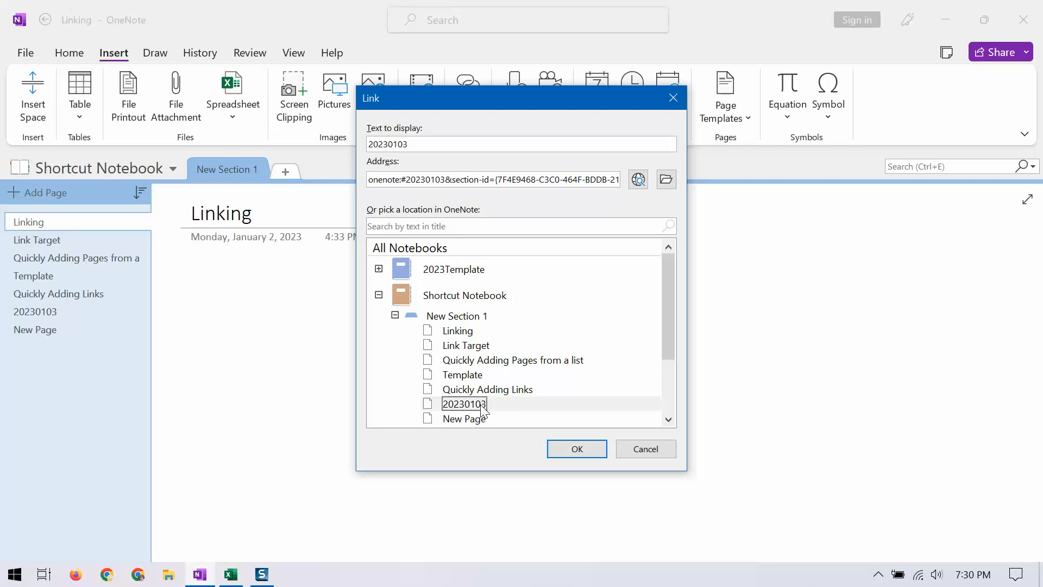
pyautogui.click(459, 420)
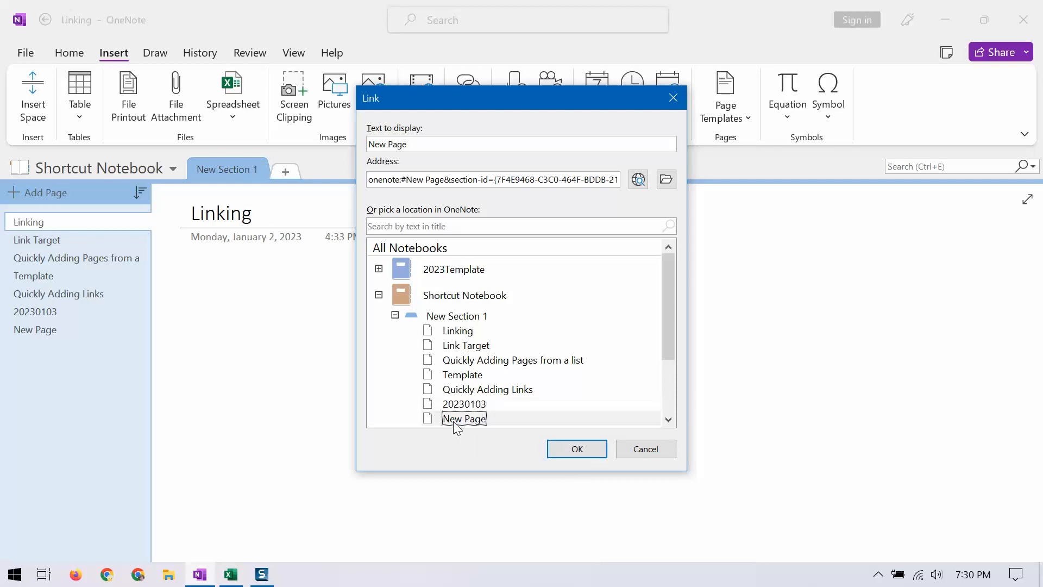
pyautogui.click(570, 449)
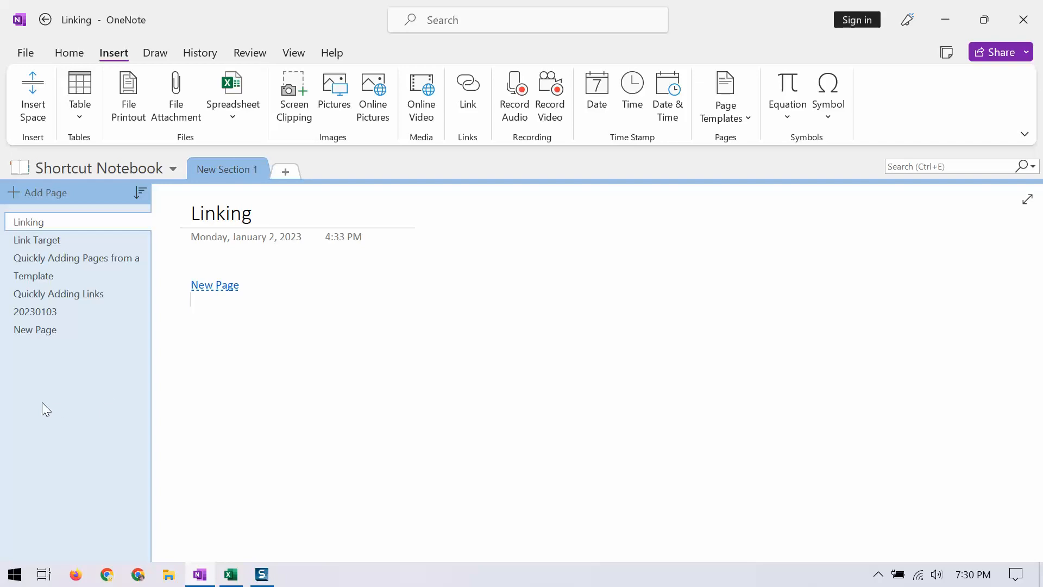
# Step: Insert a link to the Link Target page below the New Page link, finding it by searching for "link target"
pyautogui.hotkey('ctrl', 'k')
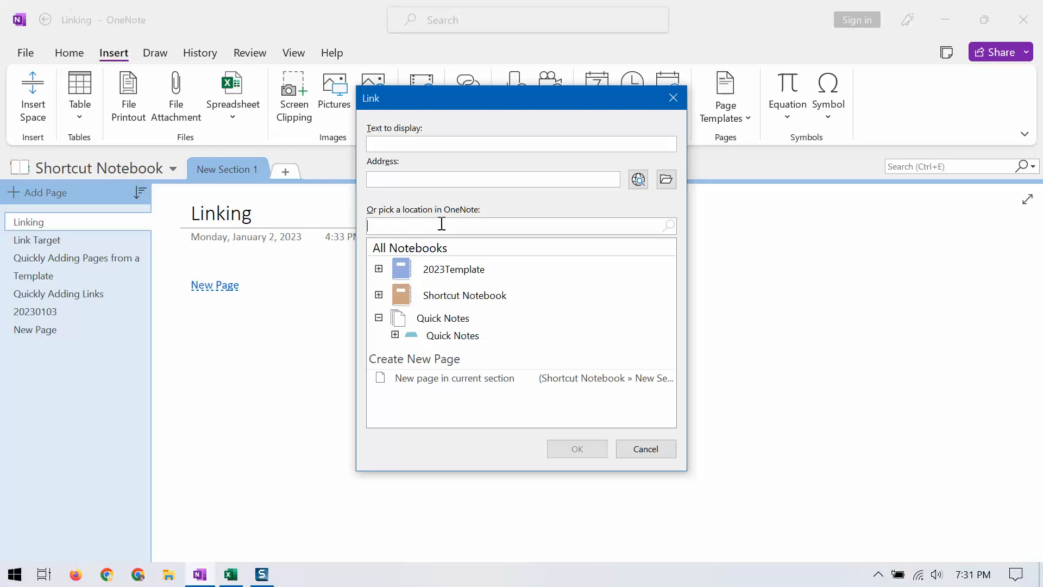
pyautogui.write('link')
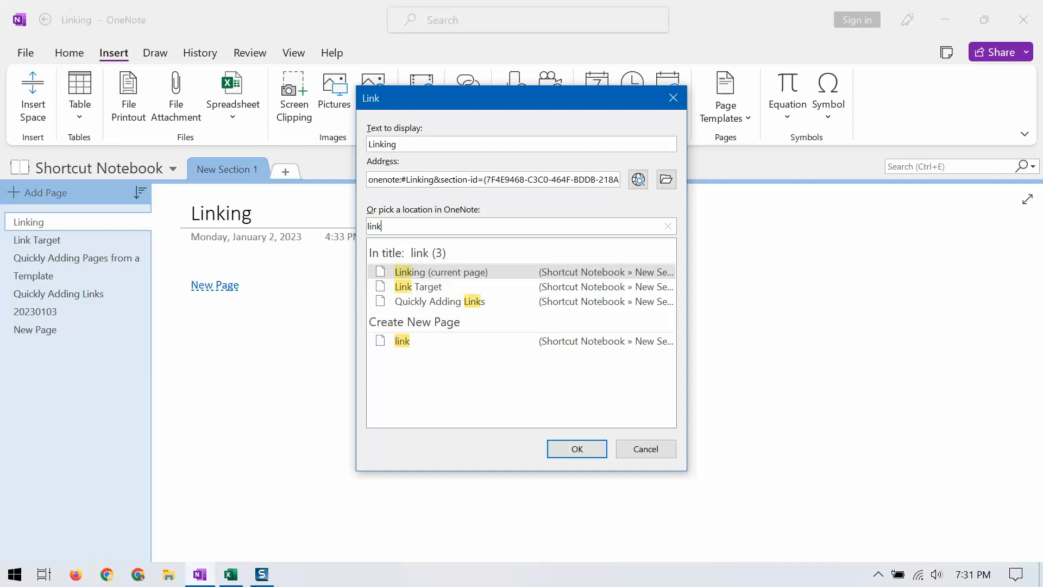
pyautogui.write(' target')
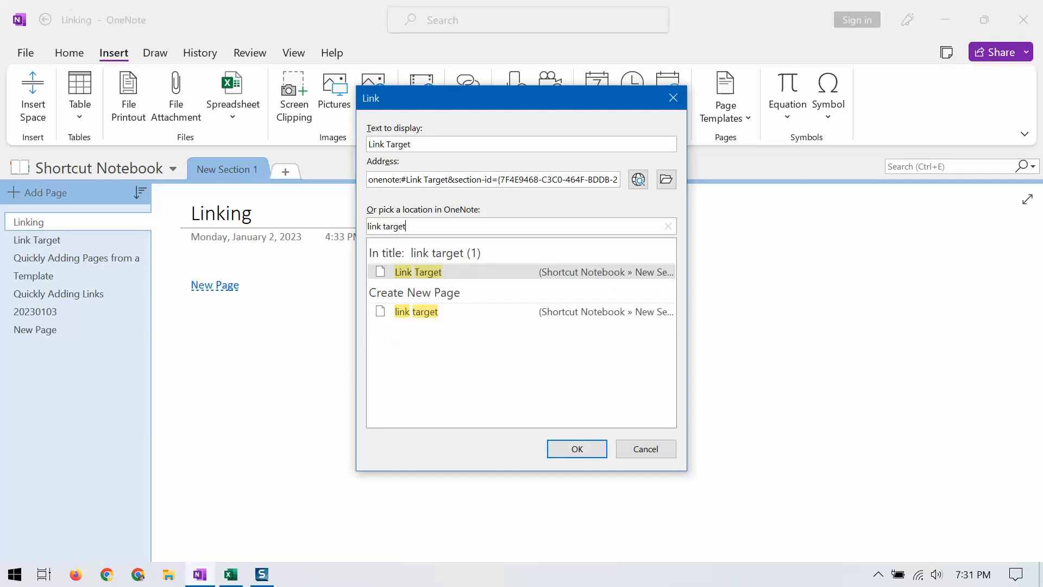
pyautogui.press('Return')
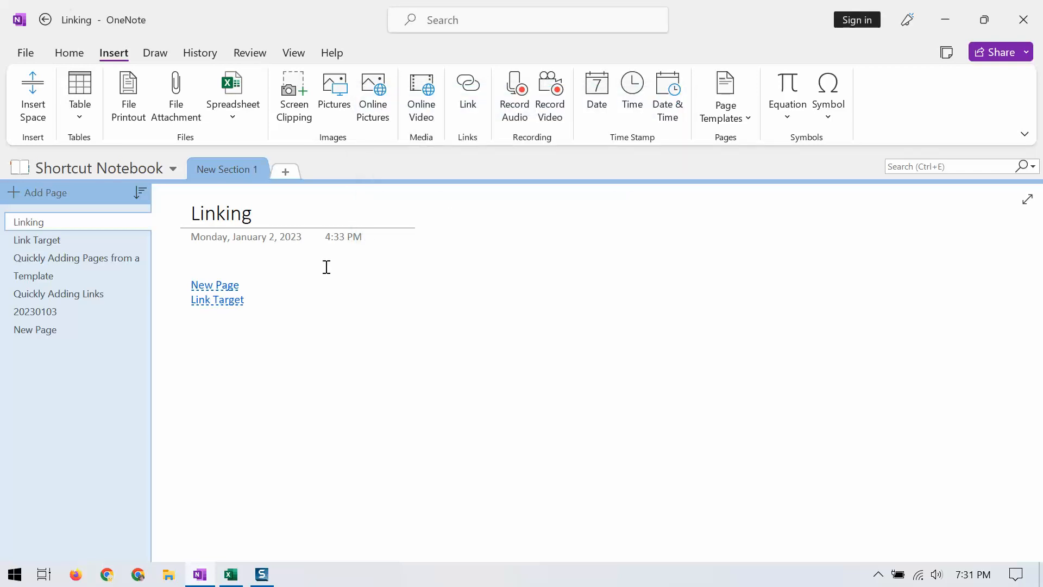
# Step: Follow the Link Target link and insert a link back to the Linking page there, found by searching for "link"
pyautogui.click(224, 302)
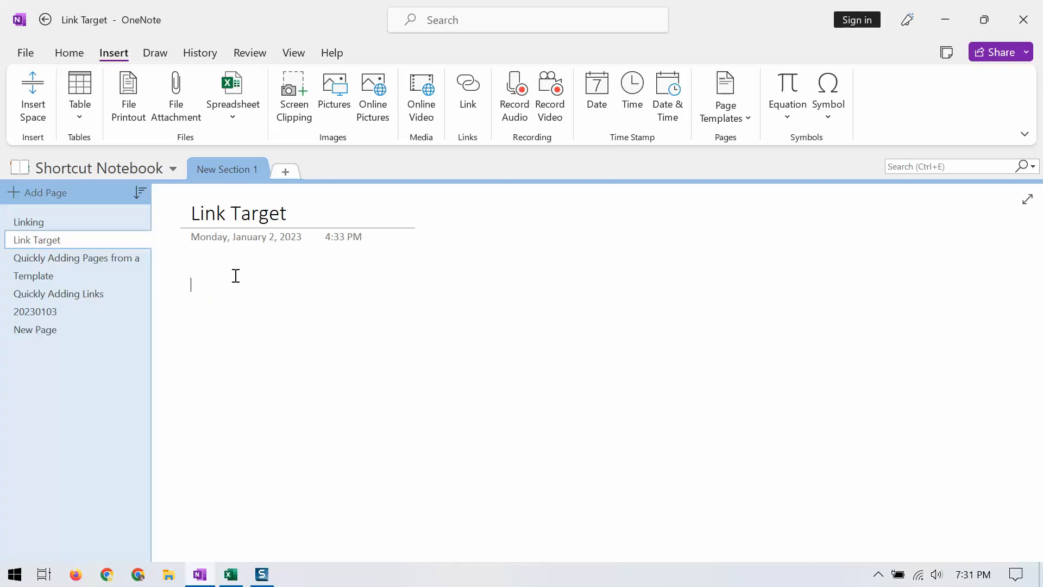
pyautogui.hotkey('ctrl', 'k')
pyautogui.write('link')
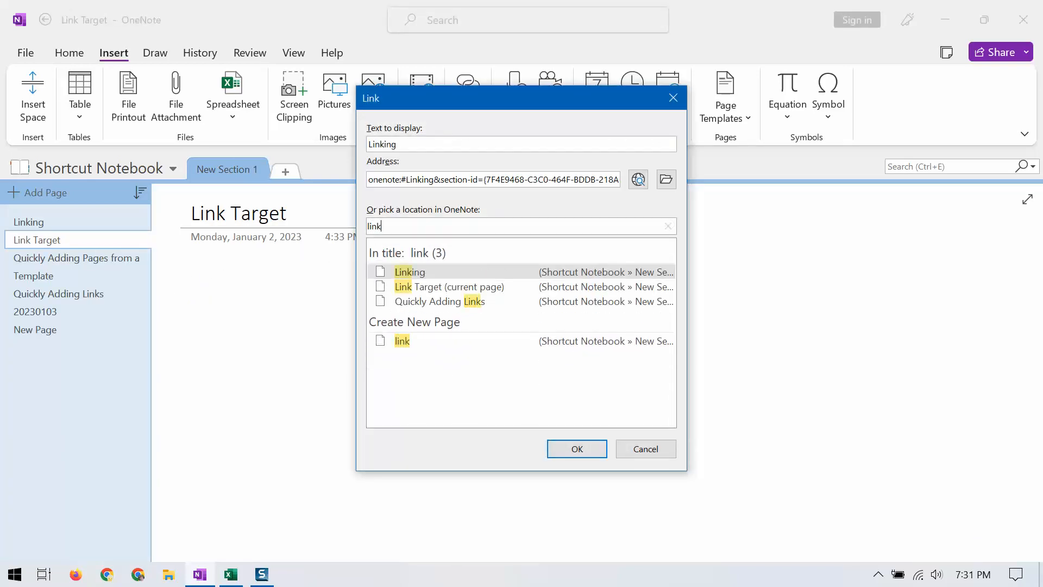
pyautogui.press('Return')
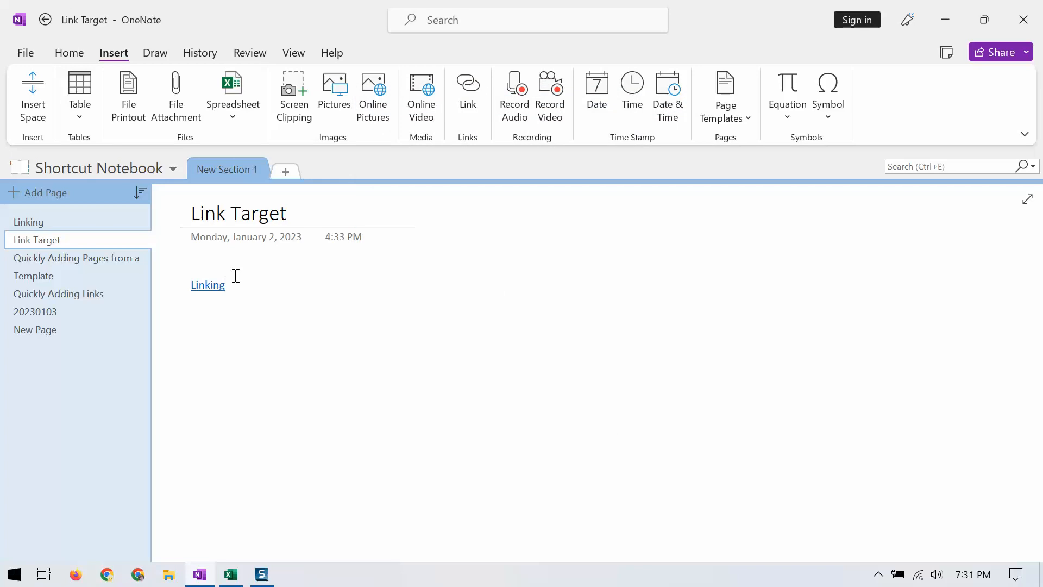
# Step: Test the links between the Link Target and Linking pages by following them in both directions
pyautogui.click(203, 284)
pyautogui.click(218, 300)
pyautogui.click(202, 288)
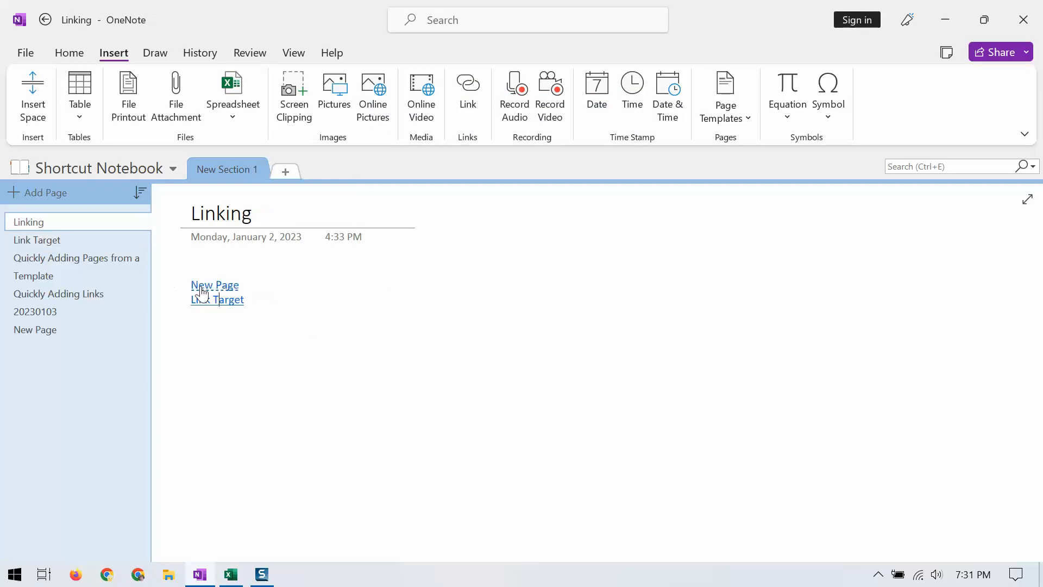
# Step: Open the Quickly Adding Pages from a list page, switch to Excel and extend the column A series to Plan 10 in A10
pyautogui.click(73, 256)
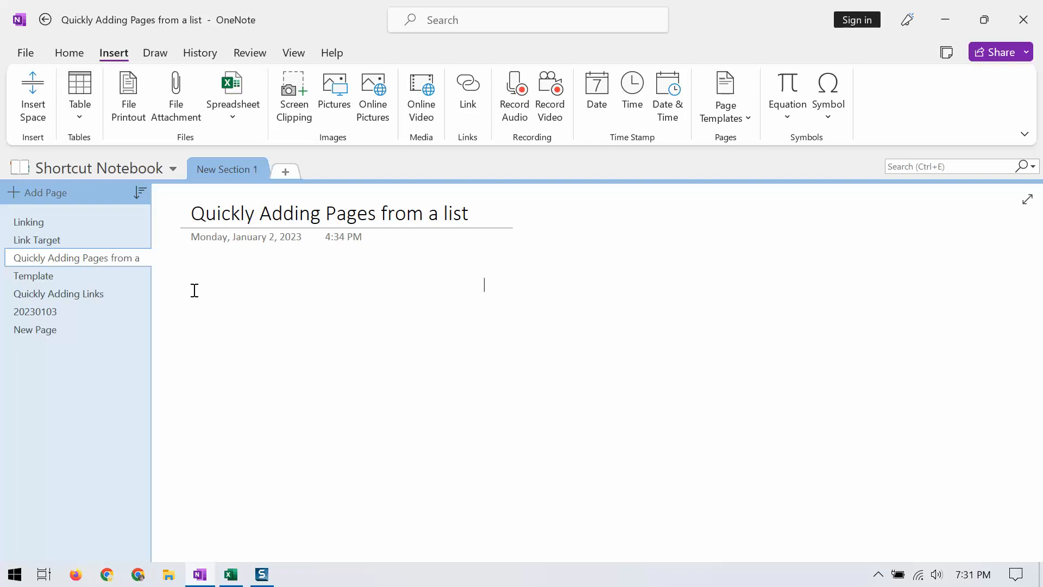
pyautogui.click(231, 578)
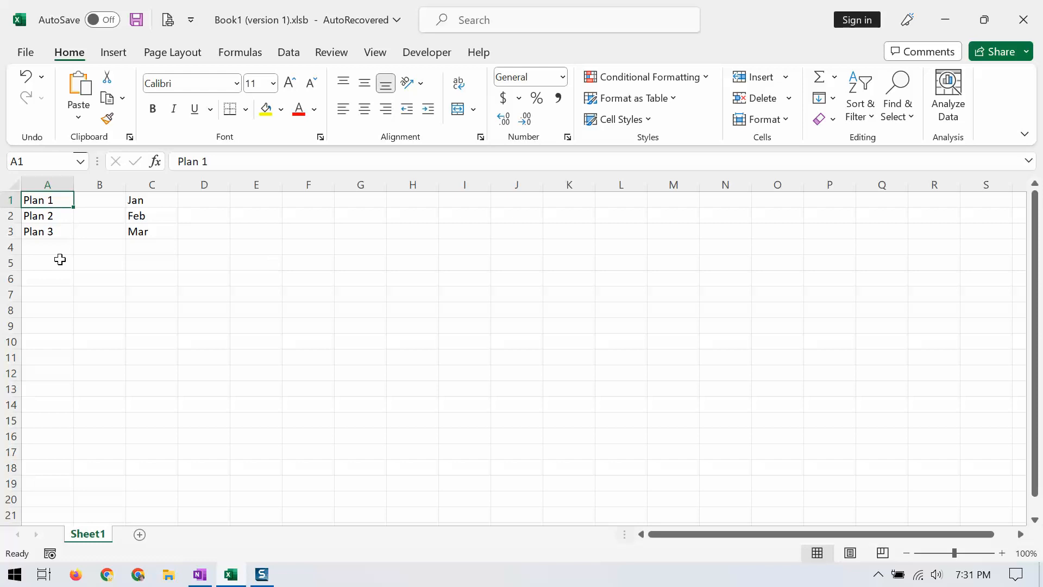
pyautogui.moveTo(51, 201); pyautogui.dragTo(63, 347)
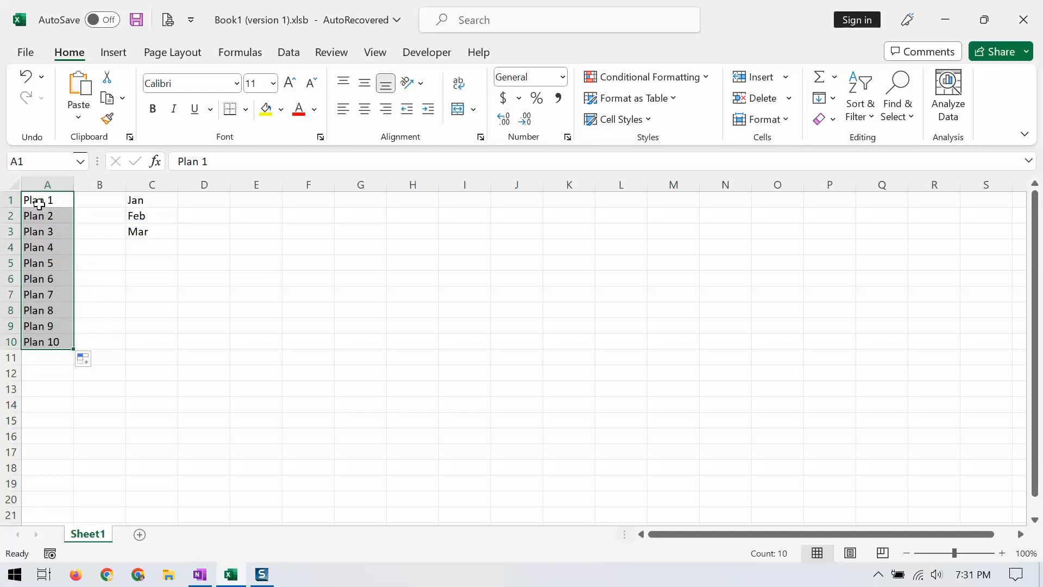
# Step: Copy the Plan 1 to Plan 10 cells and paste them into the Quickly Adding Pages from a list page in OneNote
pyautogui.hotkey('ctrl', 'c')
pyautogui.hotkey('alt', 'Tab')
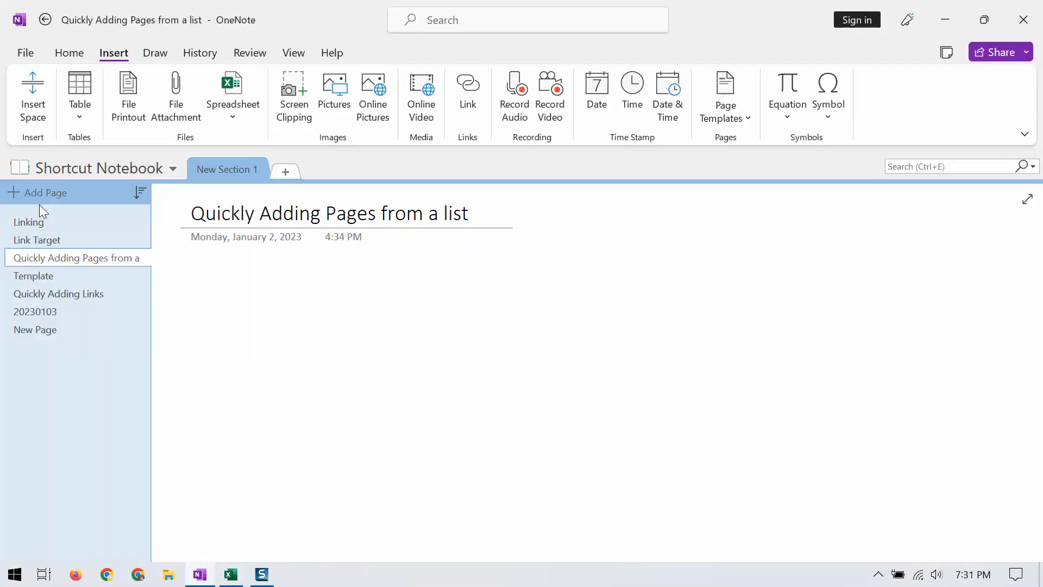
pyautogui.hotkey('ctrl', 'v')
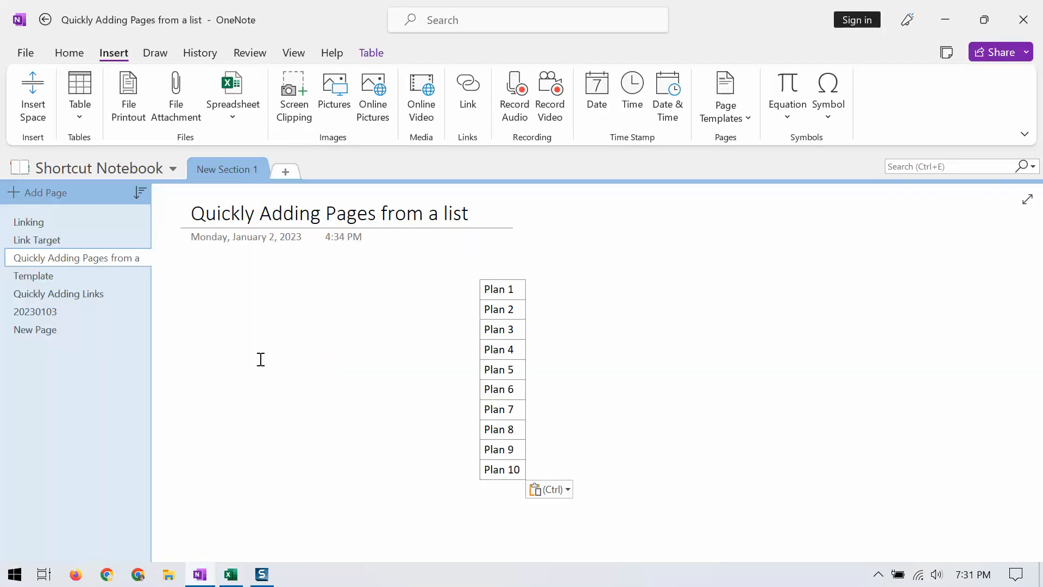
# Step: Select the whole pasted plan table and create linked pages from its entries with Link to Pages
pyautogui.click(501, 274)
pyautogui.rightClick(499, 290)
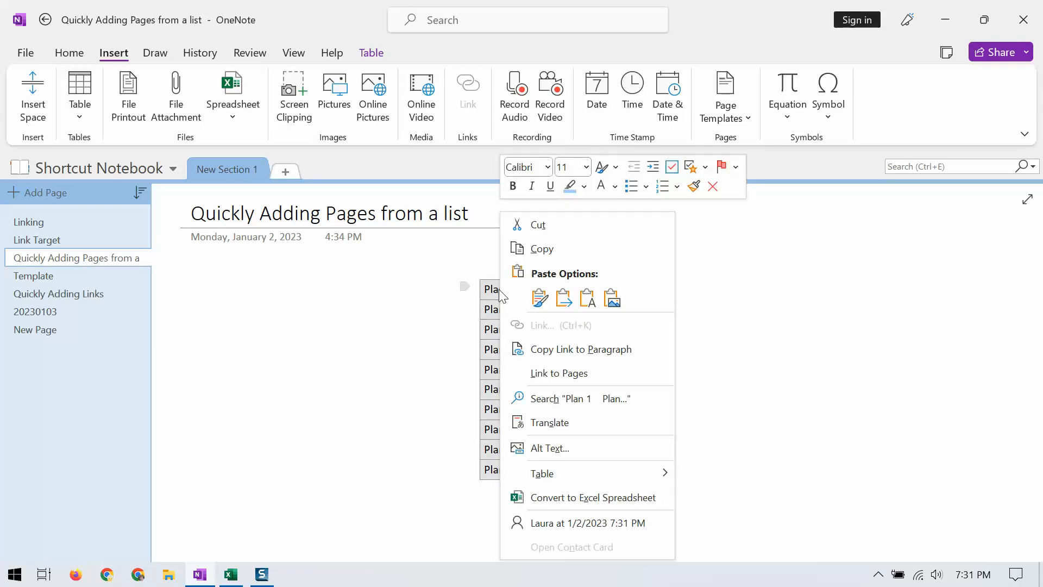
pyautogui.click(543, 374)
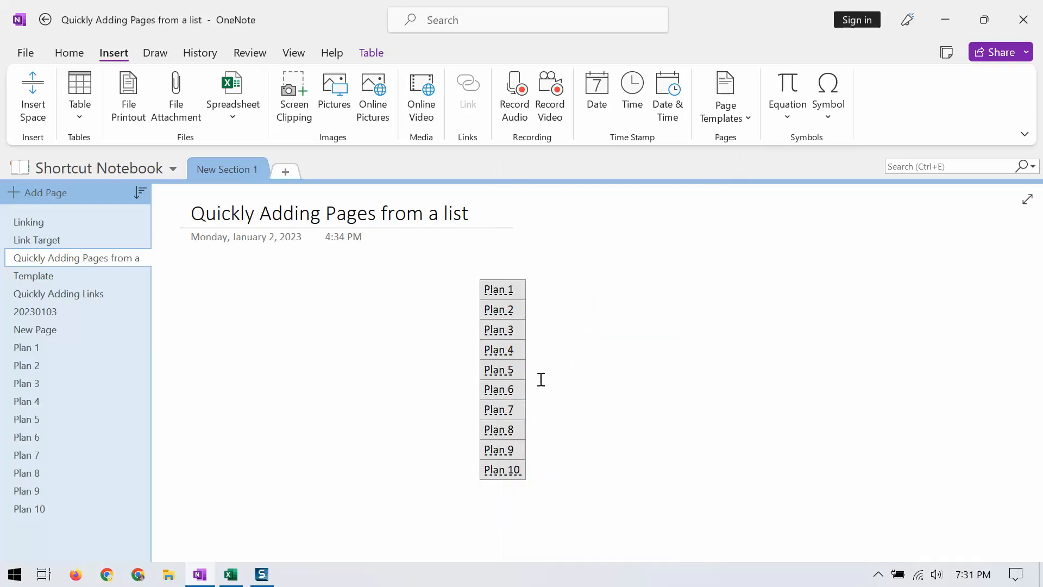
# Step: Check the Plan 1 to Plan 4 pages, test the Plan 1 link in the table, and return to the list page
pyautogui.click(18, 348)
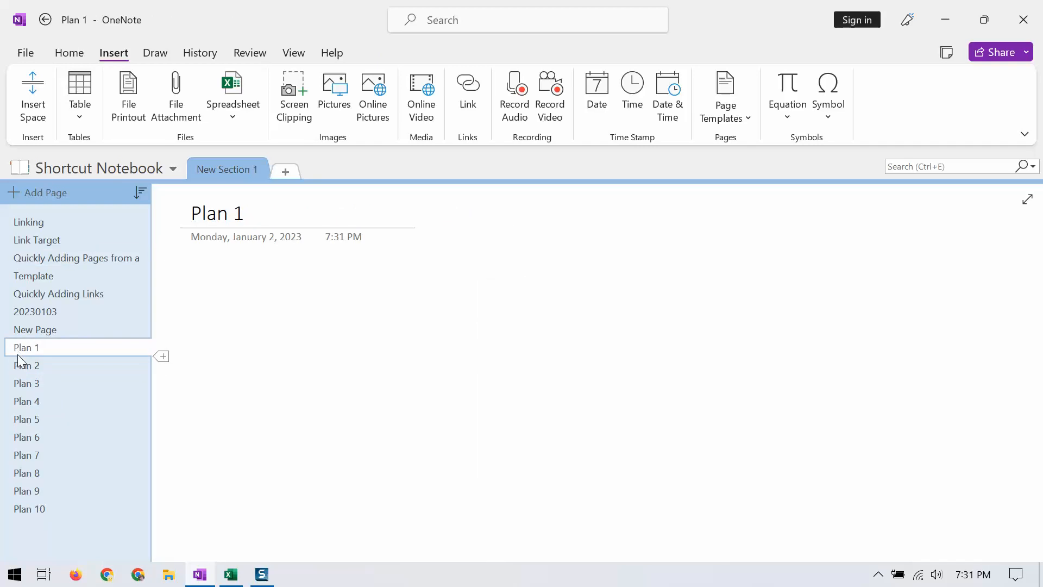
pyautogui.click(22, 365)
pyautogui.click(22, 383)
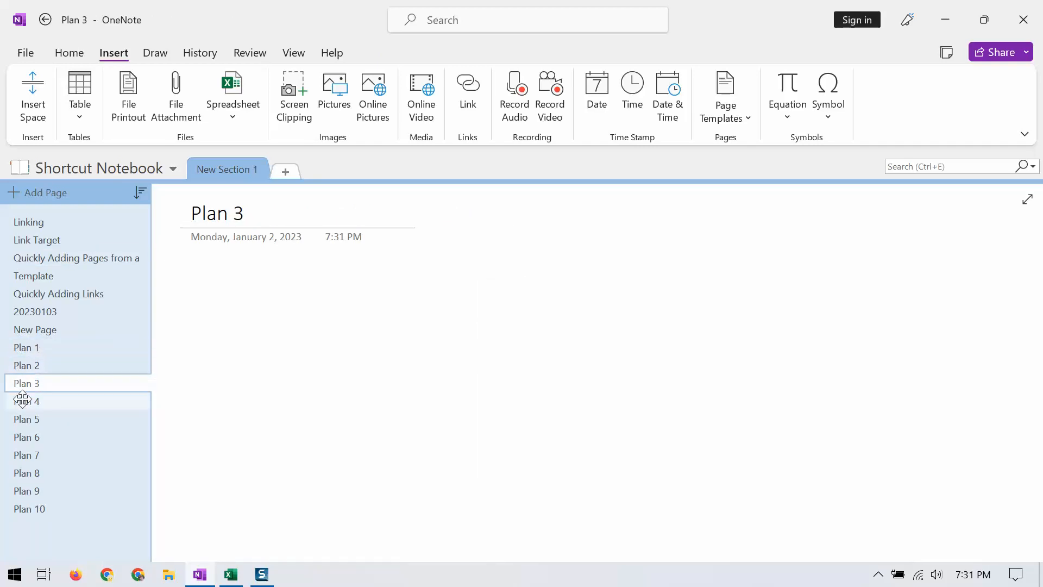
pyautogui.click(21, 400)
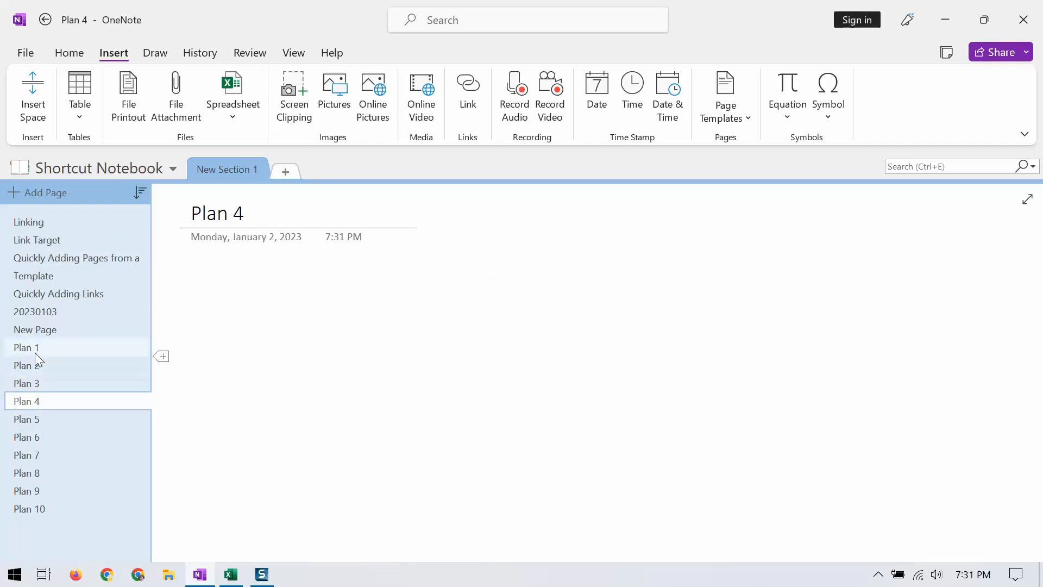
pyautogui.click(26, 294)
pyautogui.click(51, 258)
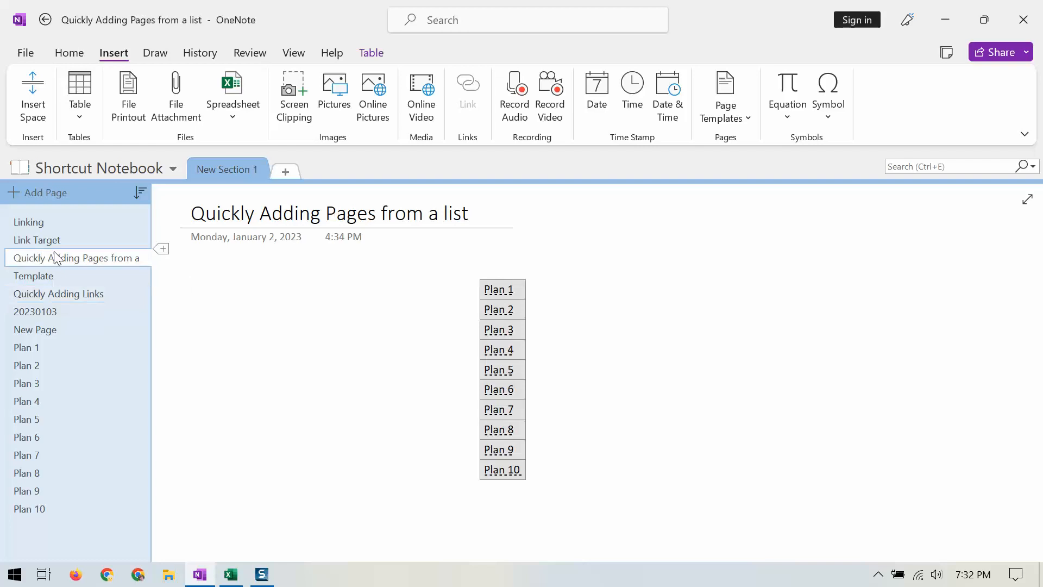
pyautogui.click(505, 293)
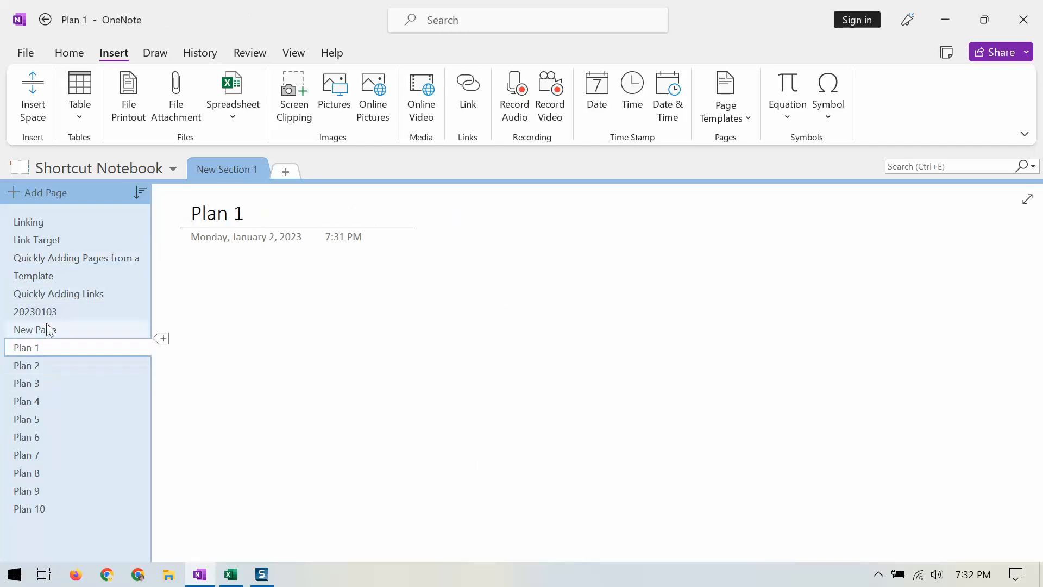
pyautogui.click(38, 263)
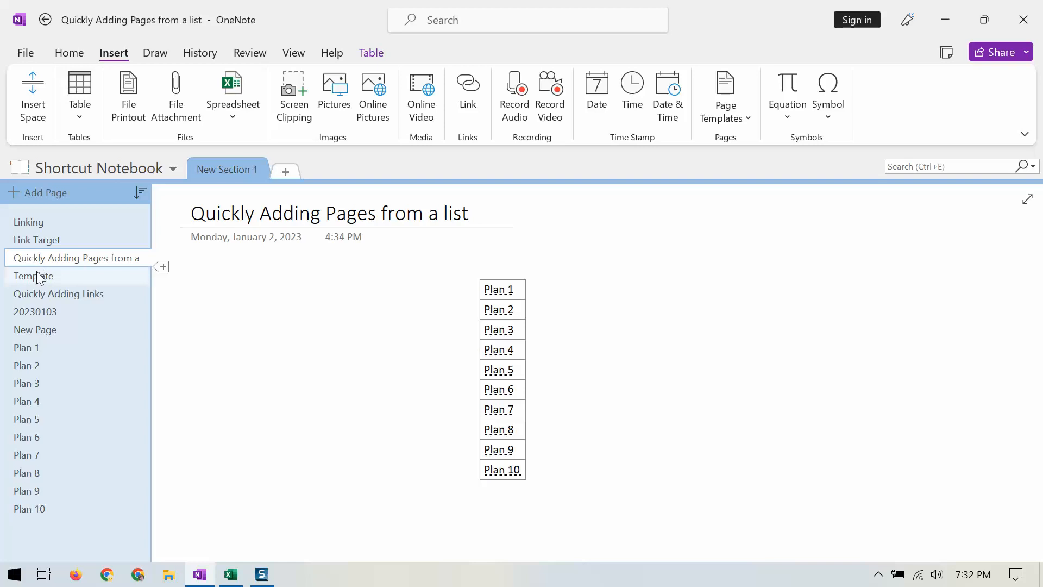
# Step: On the Template page, enter the line "Tasks" in the body and start a new line below it
pyautogui.click(37, 273)
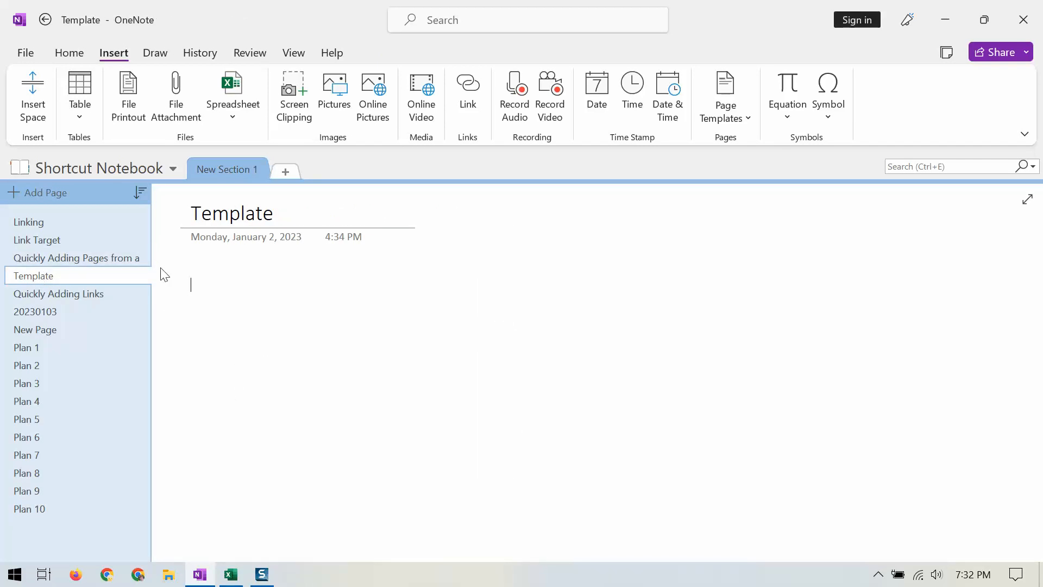
pyautogui.click(192, 284)
pyautogui.write('Tasks')
pyautogui.press('Return')
pyautogui.click(69, 53)
pyautogui.click(603, 92)
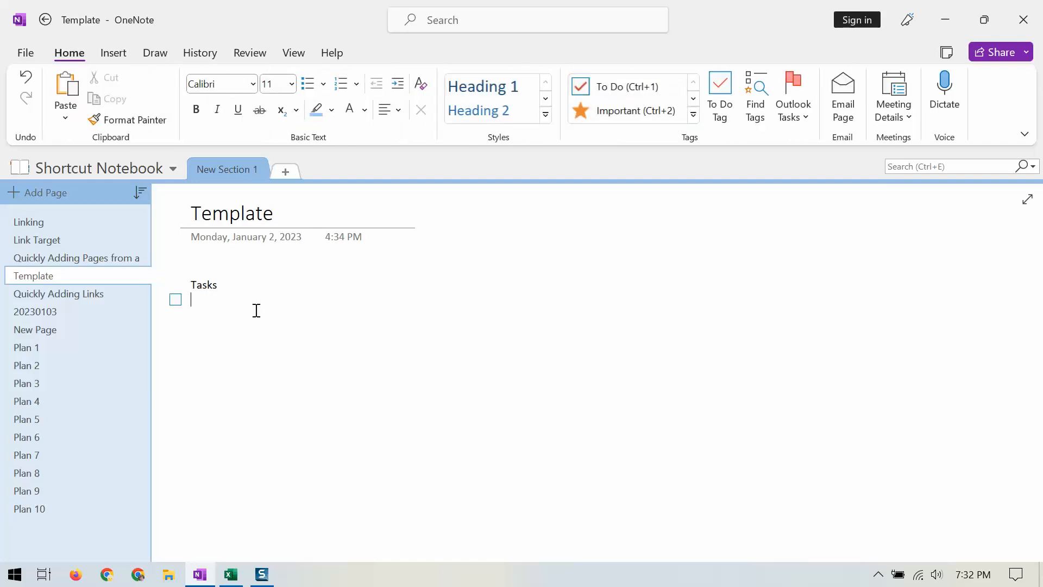
pyautogui.press('BackSpace')
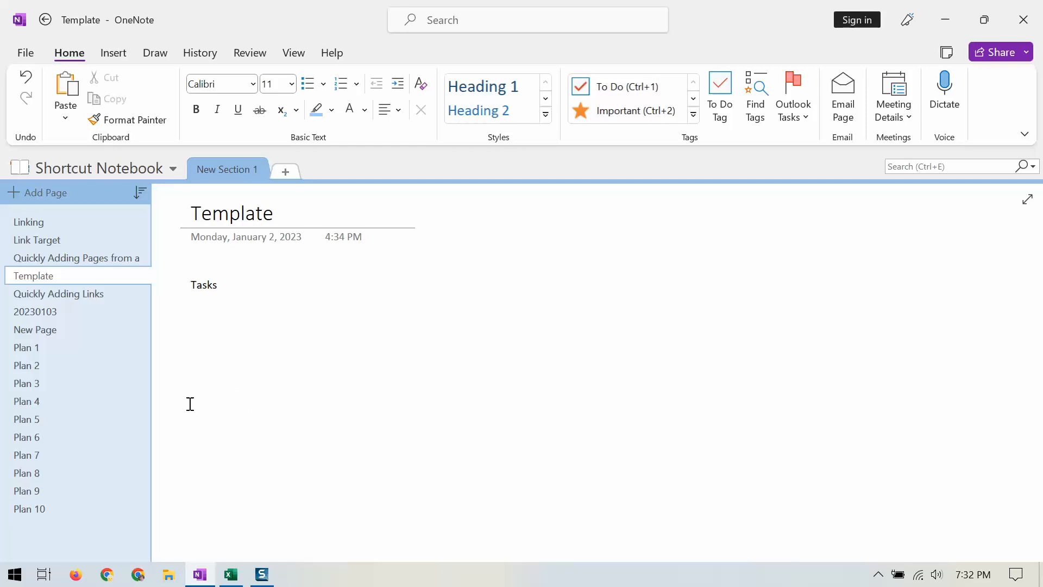
# Step: Add an empty To Do checkbox line under "Tasks" and enter the line "Notes" below it
pyautogui.click(608, 90)
pyautogui.press('Return')
pyautogui.press('BackSpace')
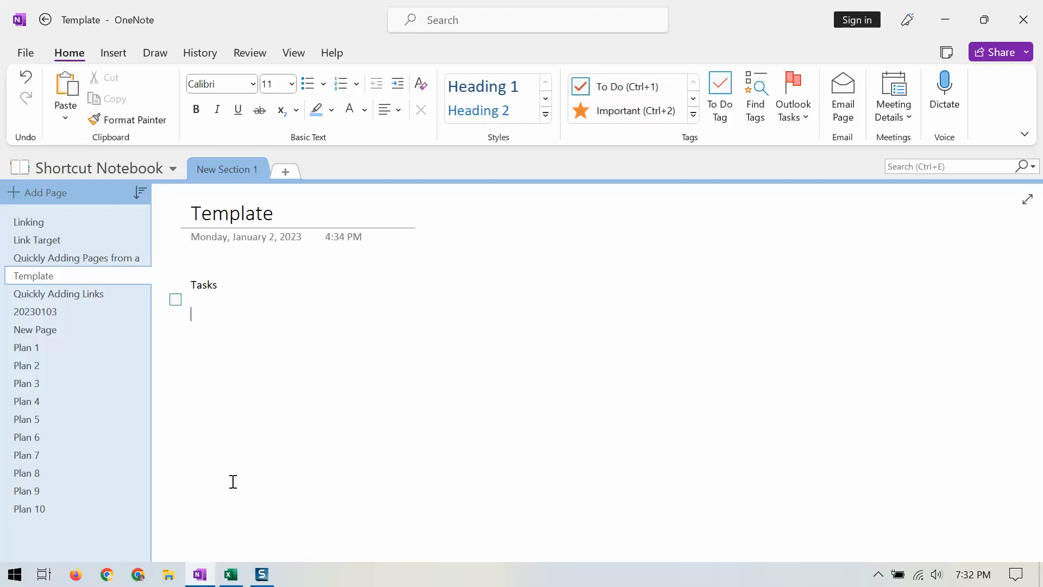
pyautogui.write('Notes')
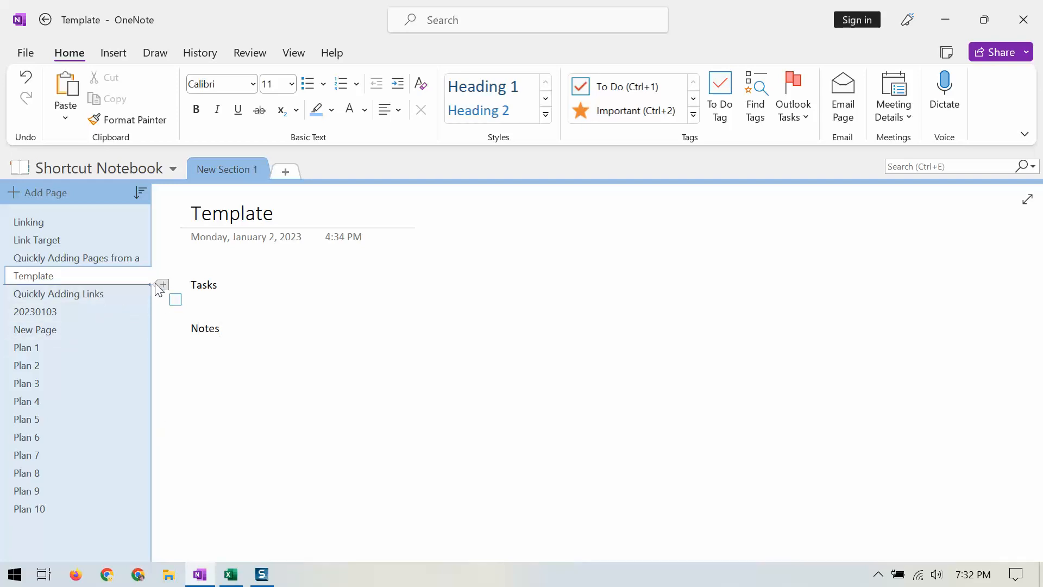
# Step: Format the "Tasks" and "Notes" lines as Heading 1 and start a bulleted list under "Notes"
pyautogui.moveTo(181, 284); pyautogui.dragTo(237, 289)
pyautogui.hotkey('ctrl', 'alt', '1')
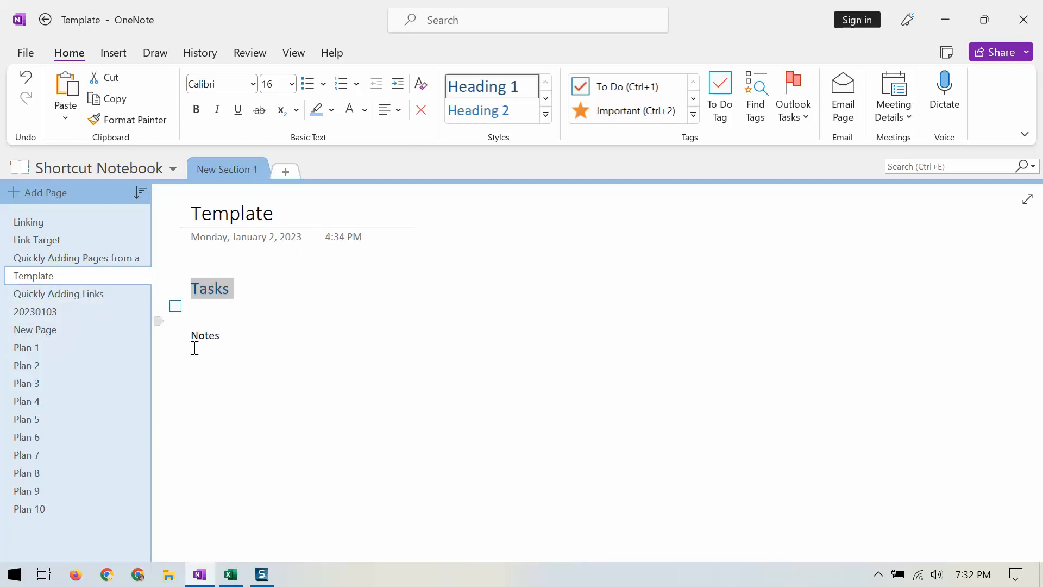
pyautogui.doubleClick(198, 335)
pyautogui.click(481, 86)
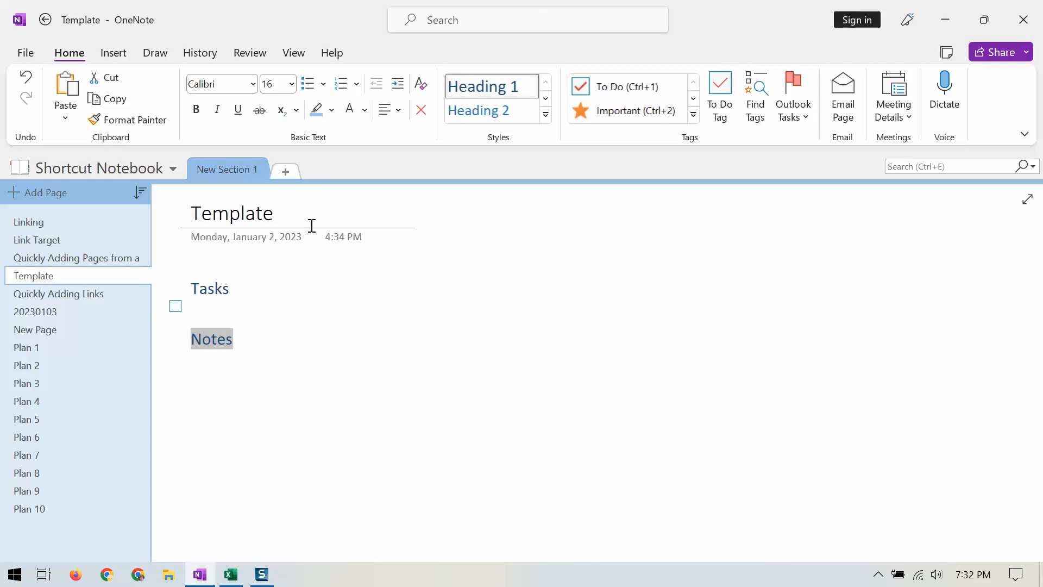
pyautogui.click(191, 380)
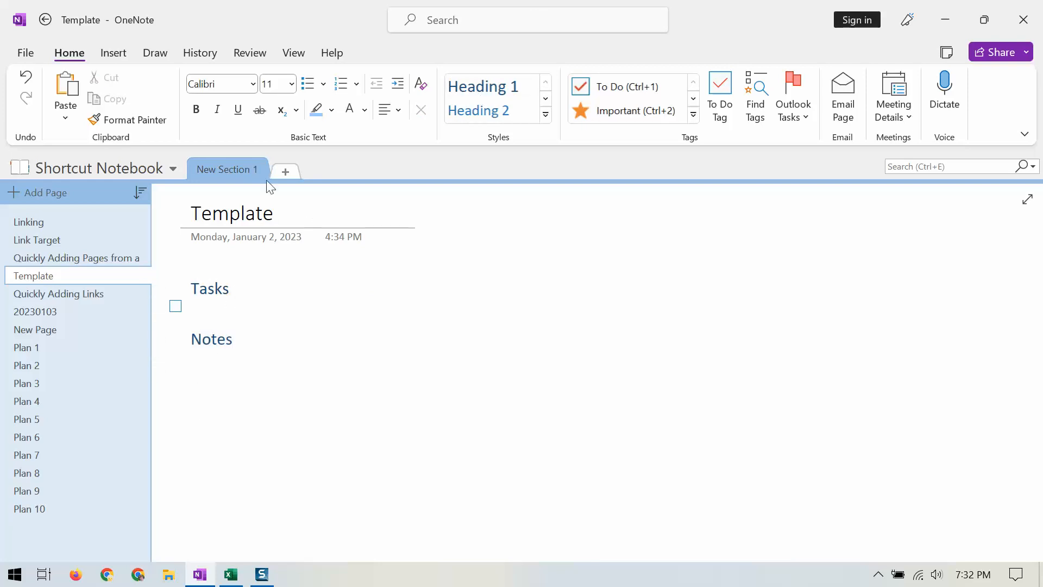
pyautogui.click(307, 83)
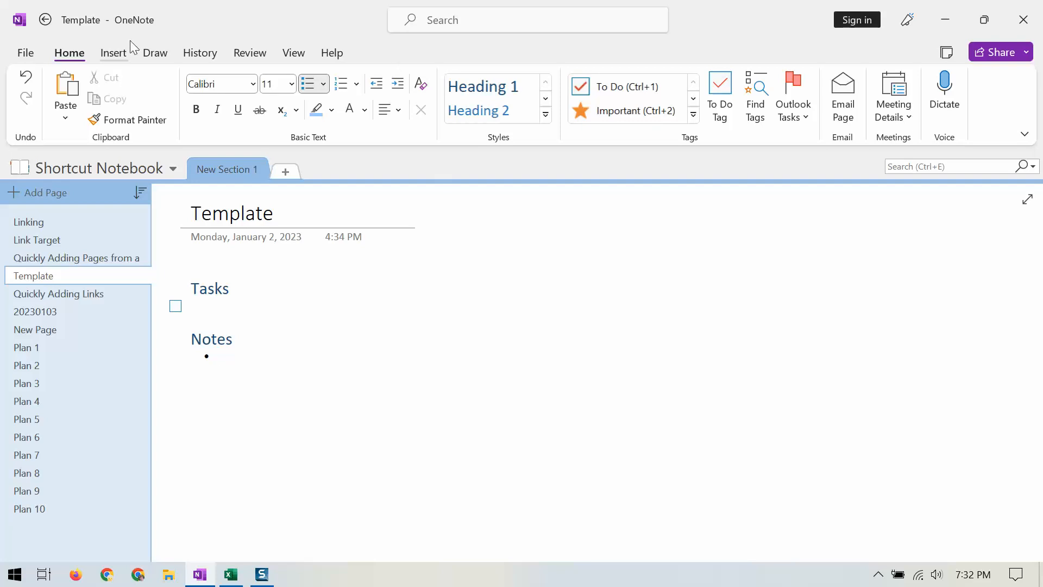
# Step: Save the current page as a template named "My new template" and make it the default for new pages in this section
pyautogui.click(114, 54)
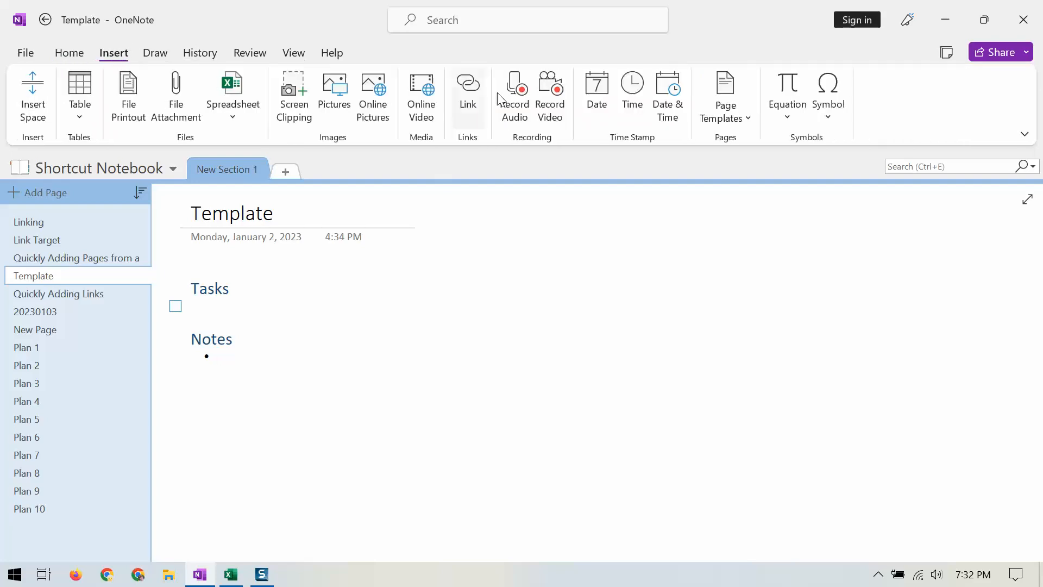
pyautogui.click(747, 122)
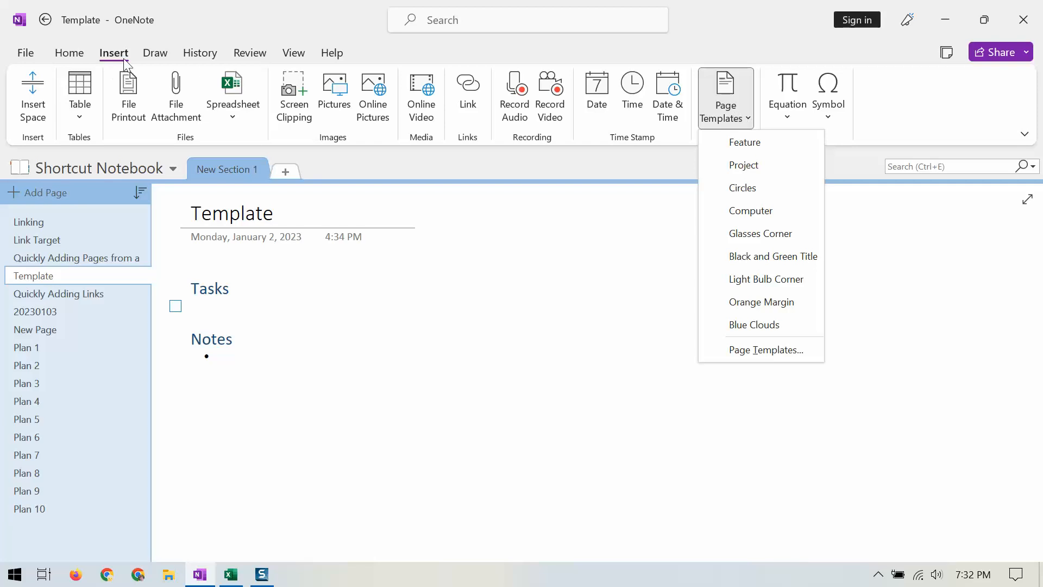
pyautogui.click(752, 354)
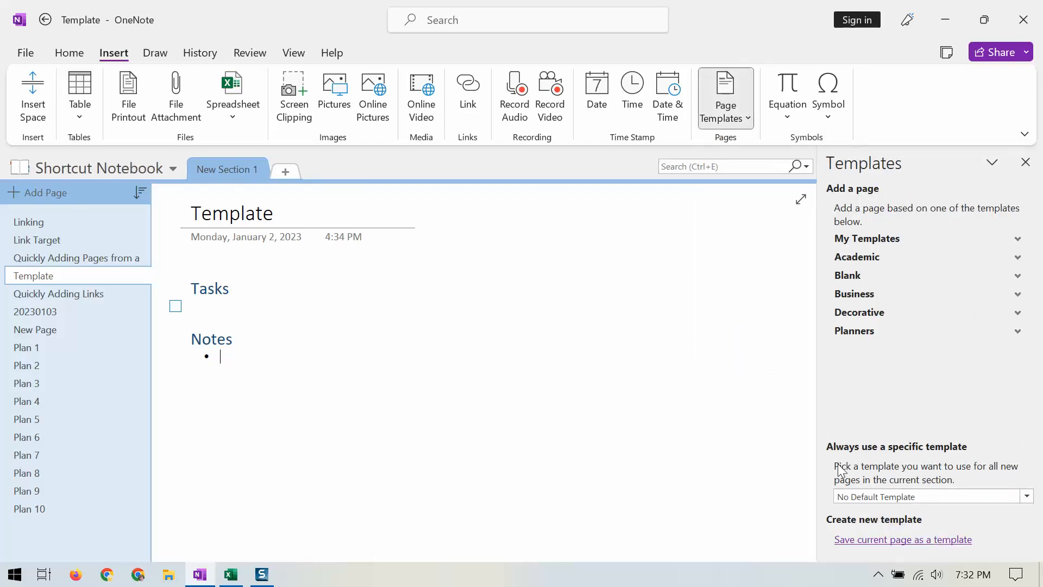
pyautogui.click(885, 543)
pyautogui.write('My ')
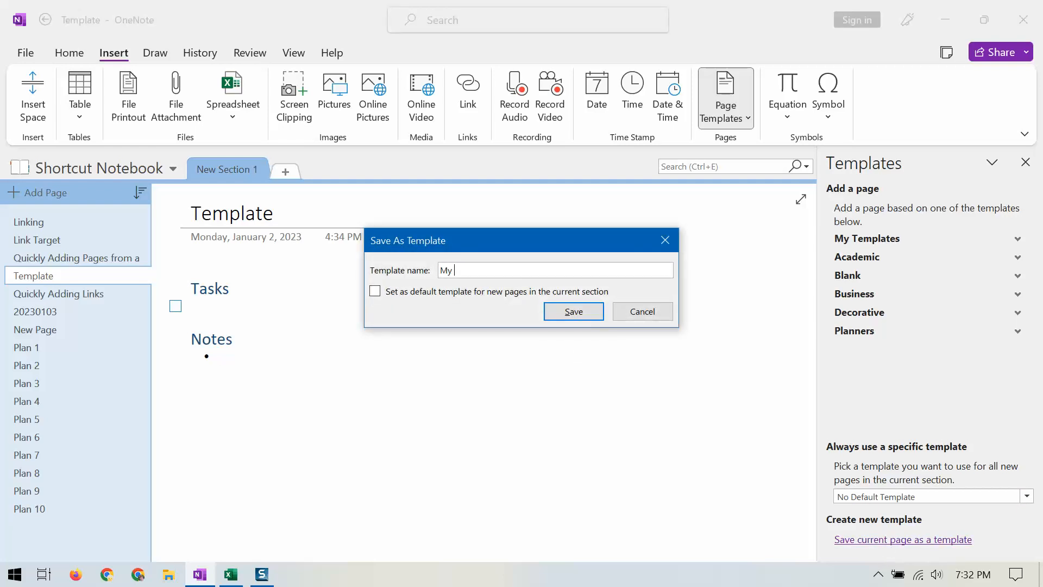
pyautogui.write('new templat')
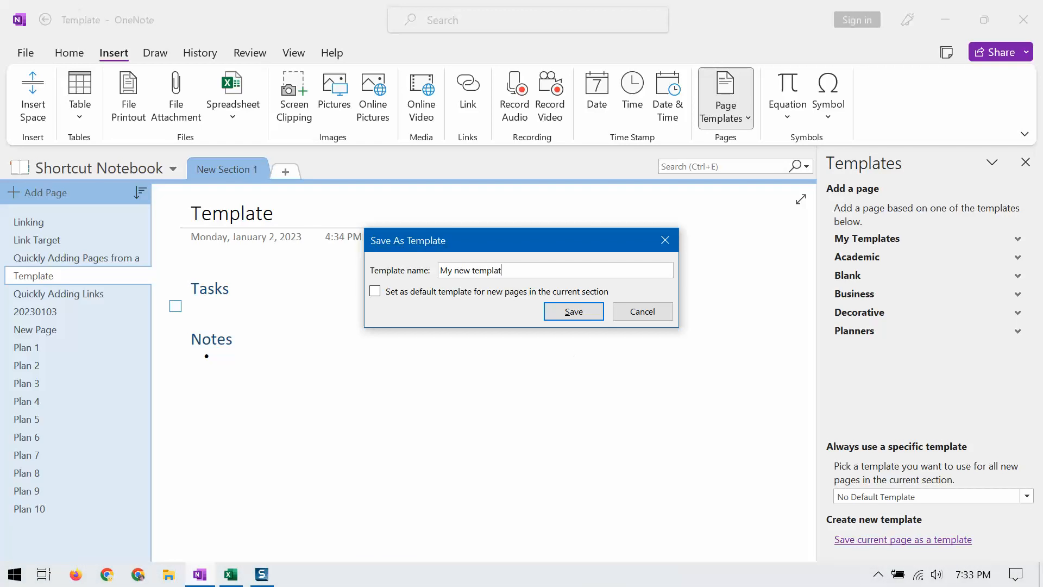
pyautogui.write('e')
pyautogui.click(375, 294)
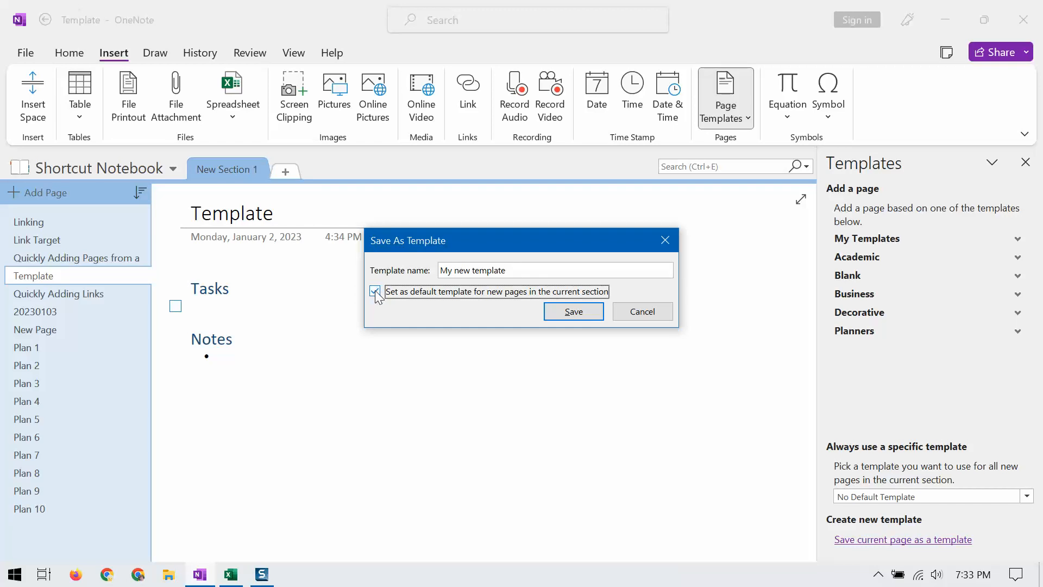
pyautogui.click(564, 314)
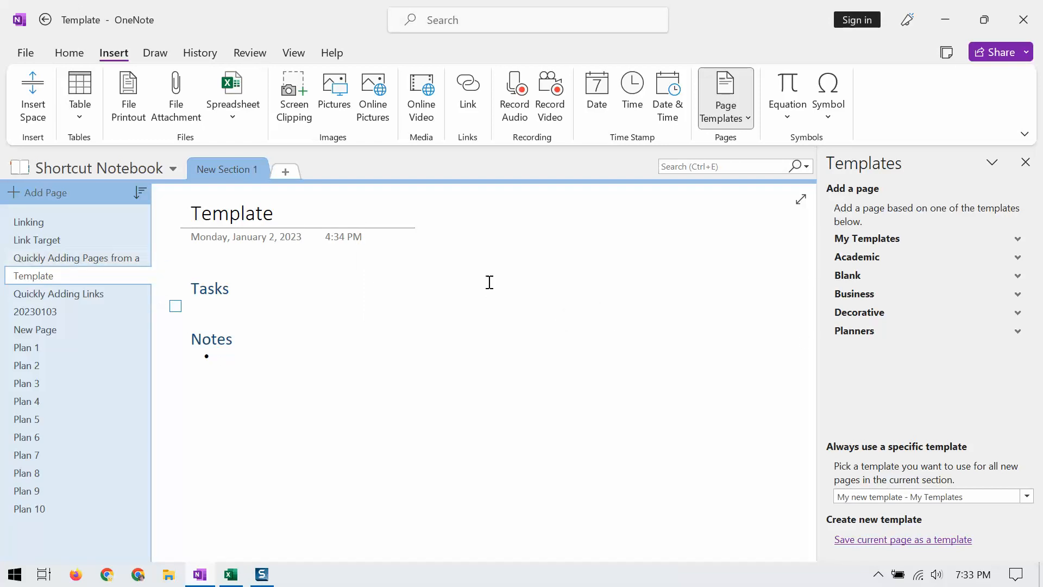
# Step: Add a page based on "My new template" from My Templates and title it "New page"
pyautogui.click(1017, 240)
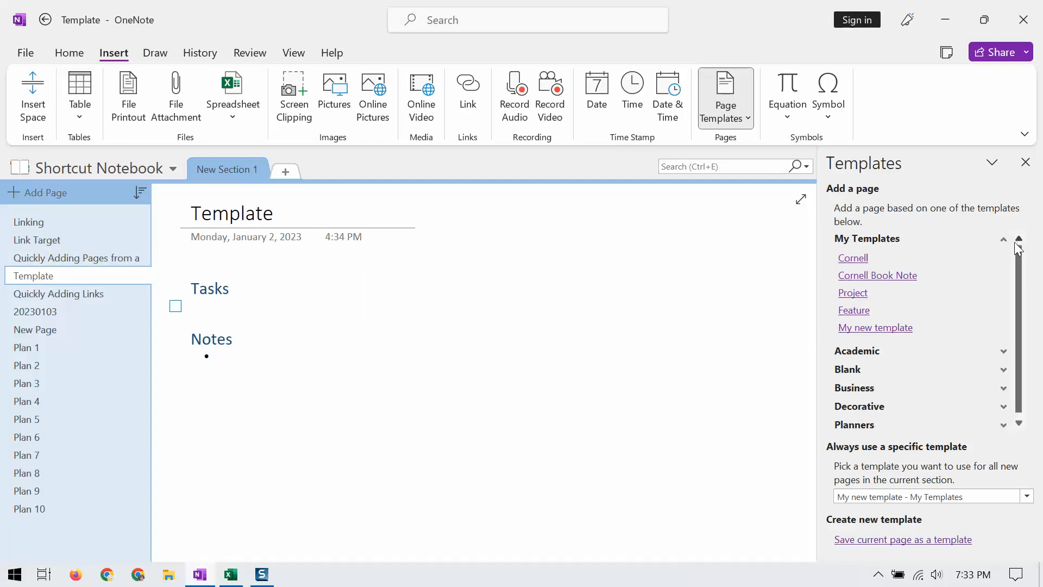
pyautogui.click(857, 329)
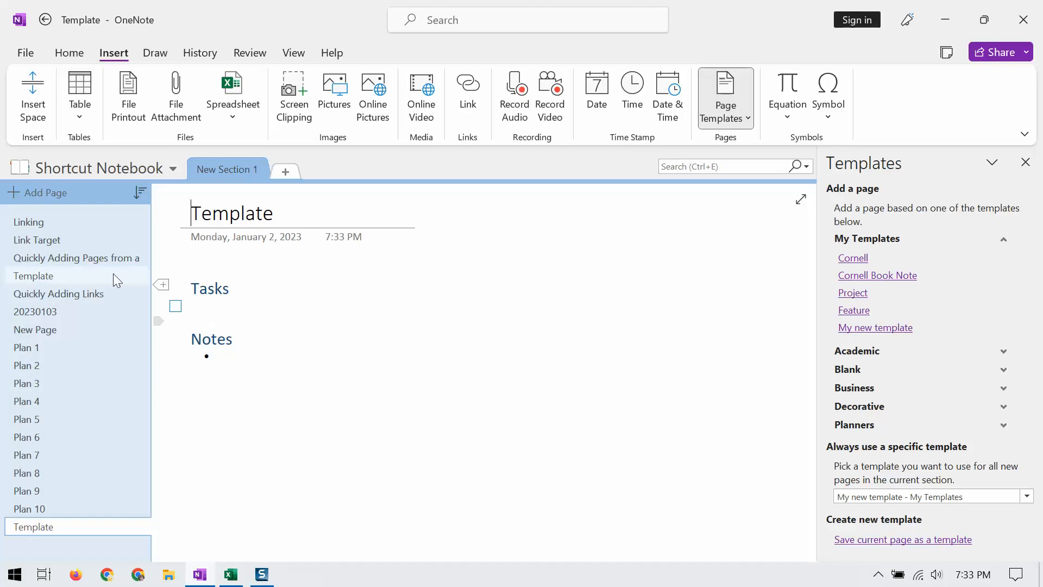
pyautogui.doubleClick(218, 229)
pyautogui.write('New page')
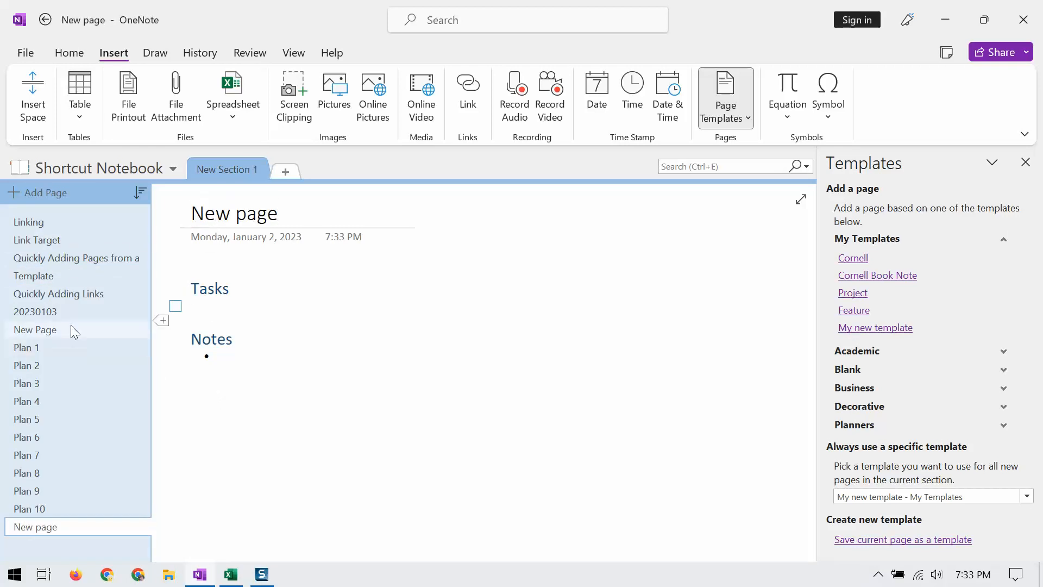
# Step: Copy the Jan to Dec cells from the Excel sheet and paste them beside the headings on OneNote's Template page
pyautogui.click(34, 277)
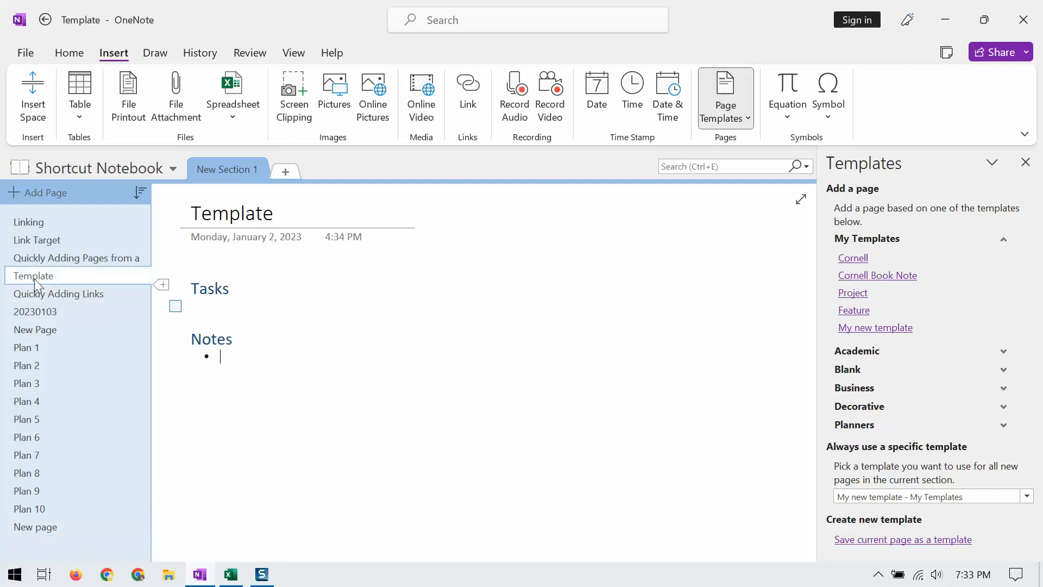
pyautogui.click(230, 575)
pyautogui.moveTo(136, 200); pyautogui.dragTo(162, 375)
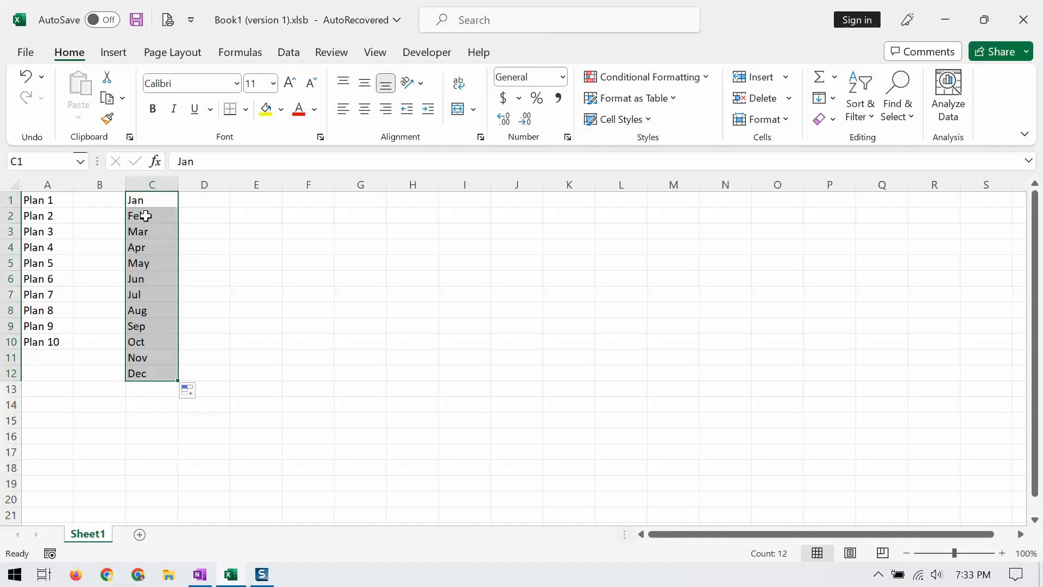
pyautogui.hotkey('ctrl', 'c')
pyautogui.hotkey('alt', 'Tab')
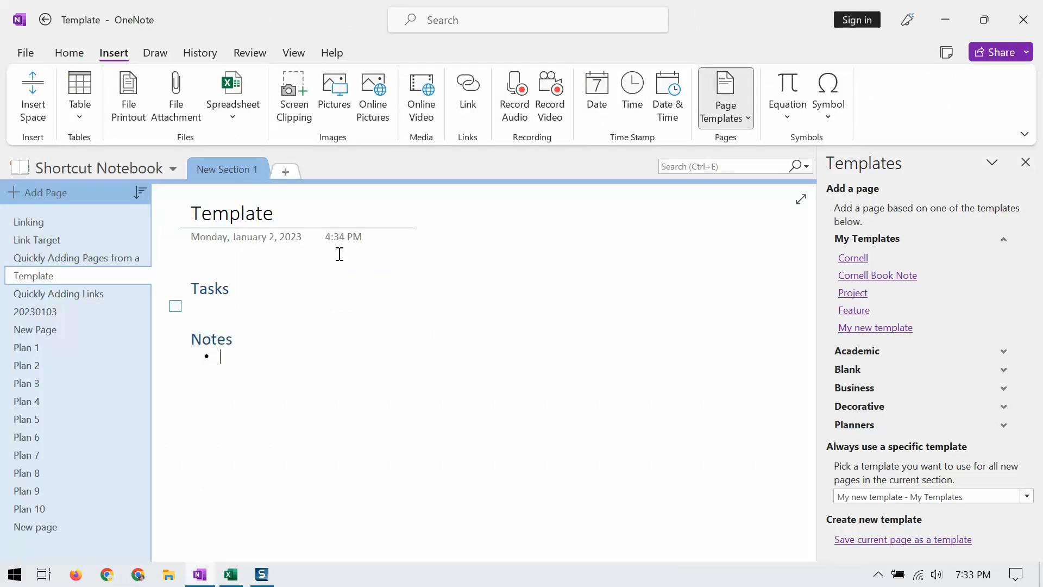
pyautogui.click(463, 270)
pyautogui.hotkey('ctrl', 'v')
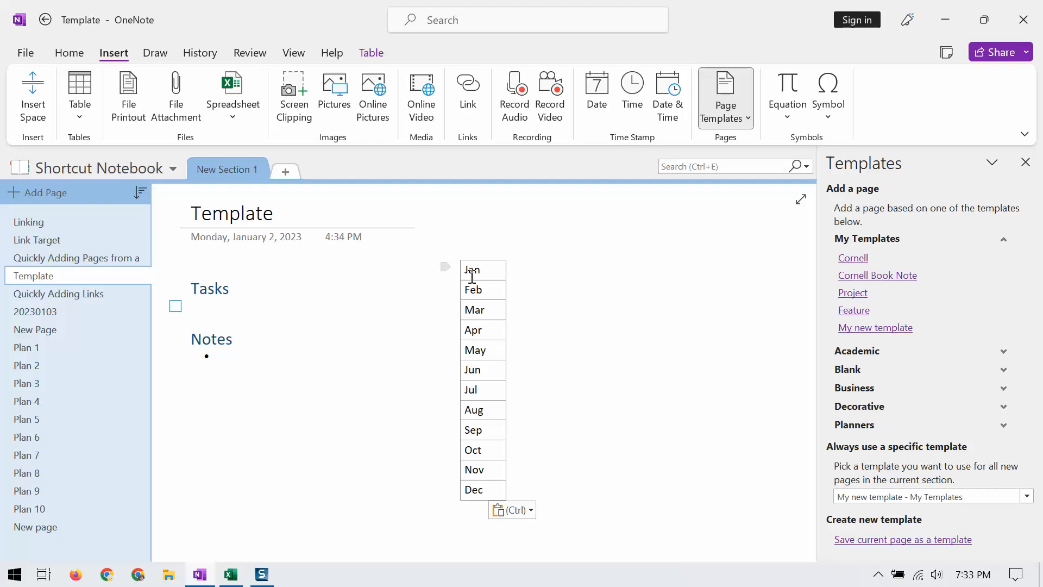
# Step: Select the whole pasted month table and create linked pages from its entries with Link to Pages
pyautogui.click(482, 255)
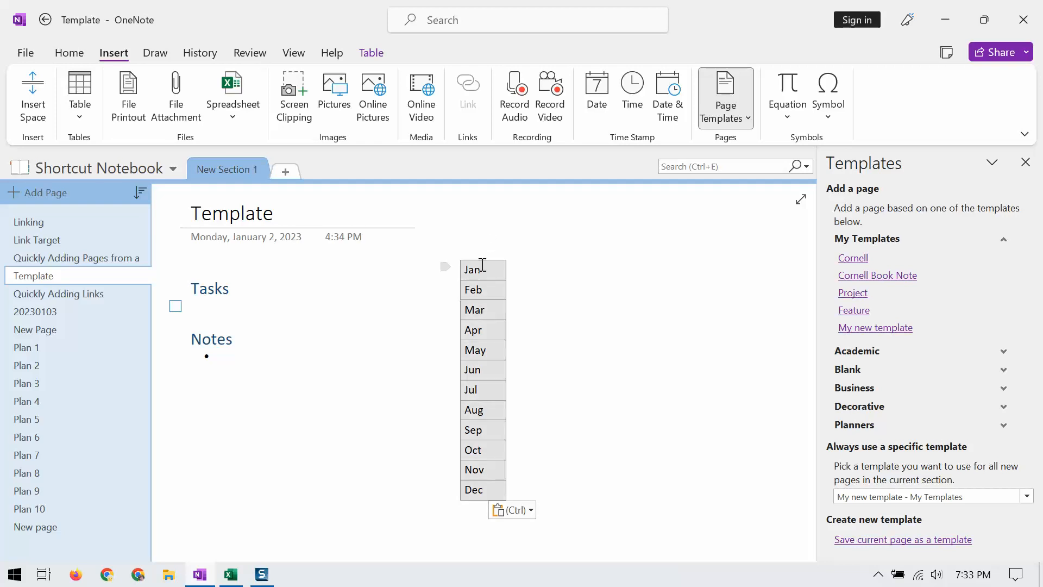
pyautogui.rightClick(482, 274)
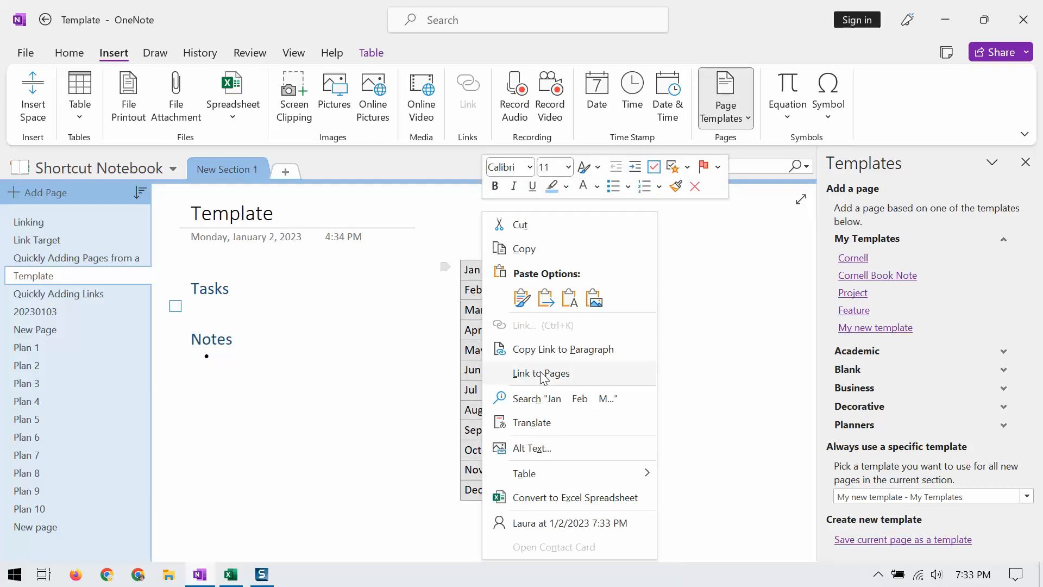
pyautogui.click(522, 373)
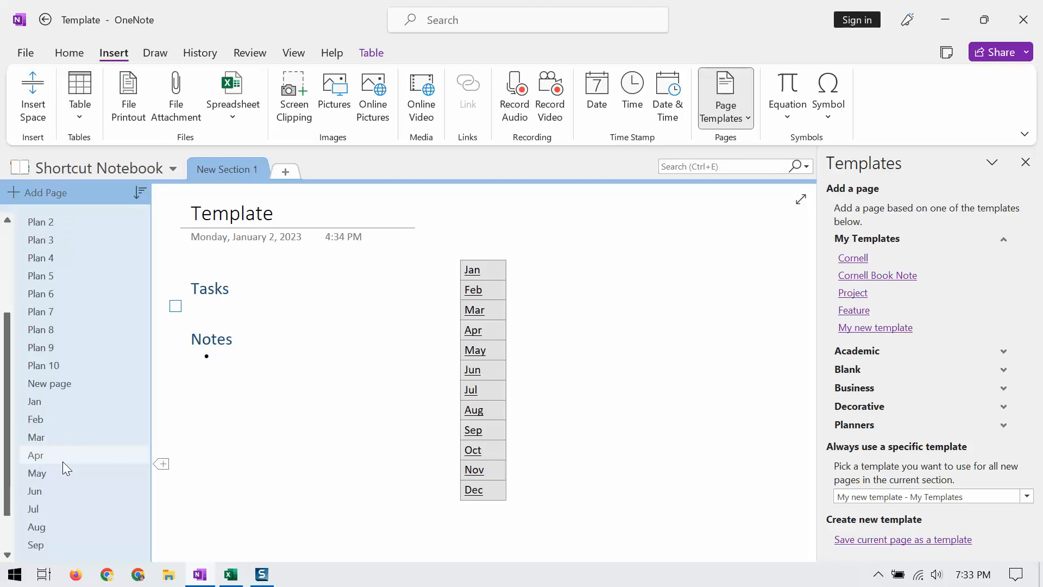
# Step: Check the layout of the Jan, Feb, Mar and Apr pages
pyautogui.click(36, 348)
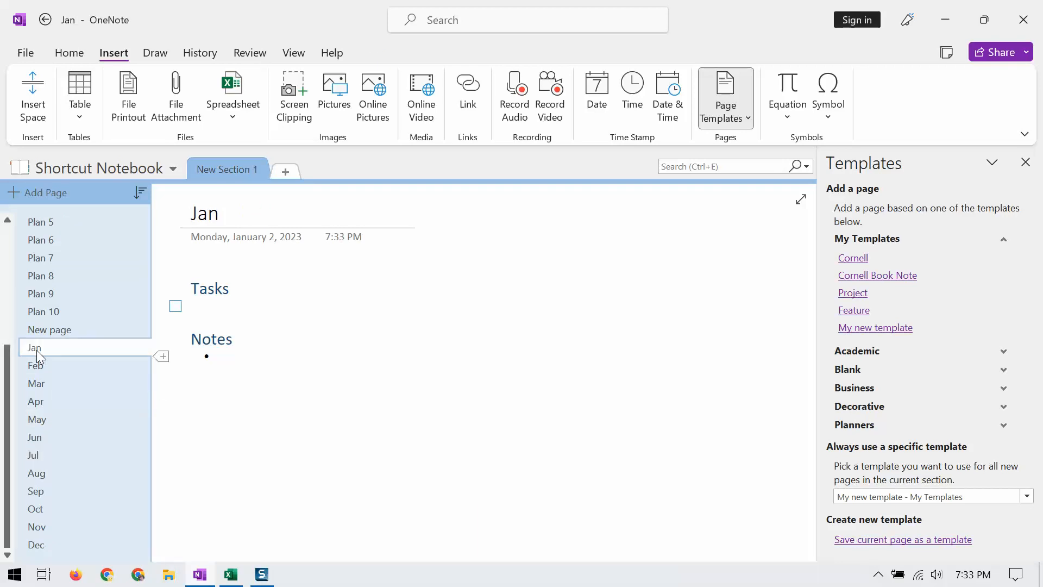
pyautogui.click(36, 367)
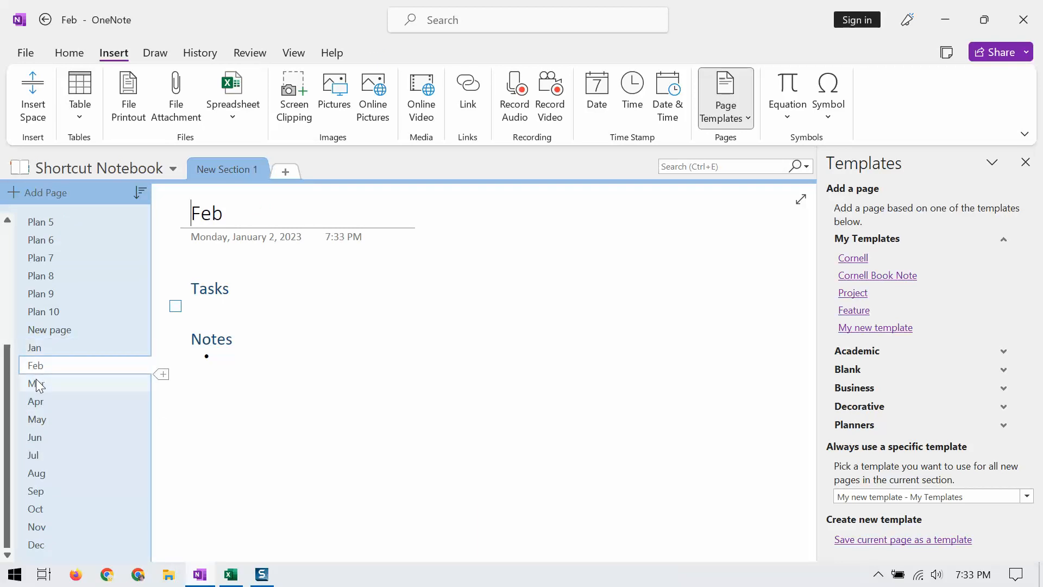
pyautogui.click(36, 383)
pyautogui.click(35, 403)
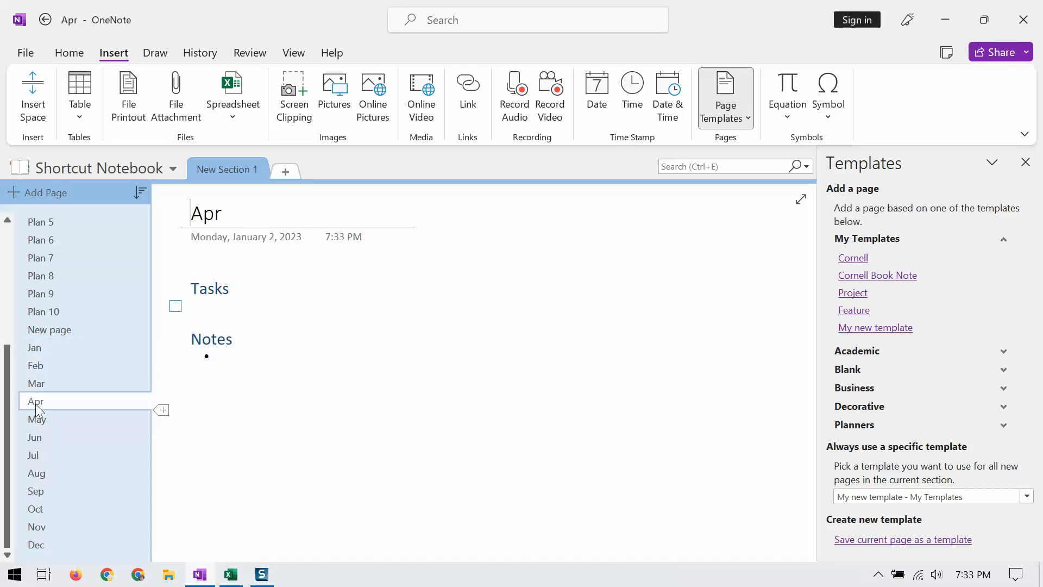
# Step: On the Quickly Adding Links page, enter the link [[20230103]] in the body and follow it
pyautogui.scroll(1, 57, 370)
pyautogui.scroll(3, 57, 365)
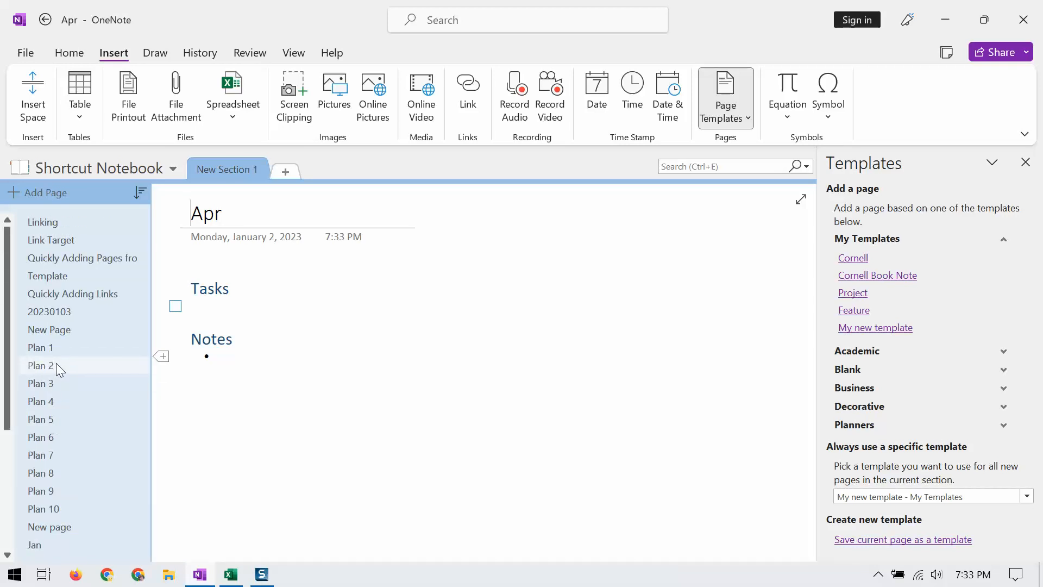
pyautogui.click(72, 295)
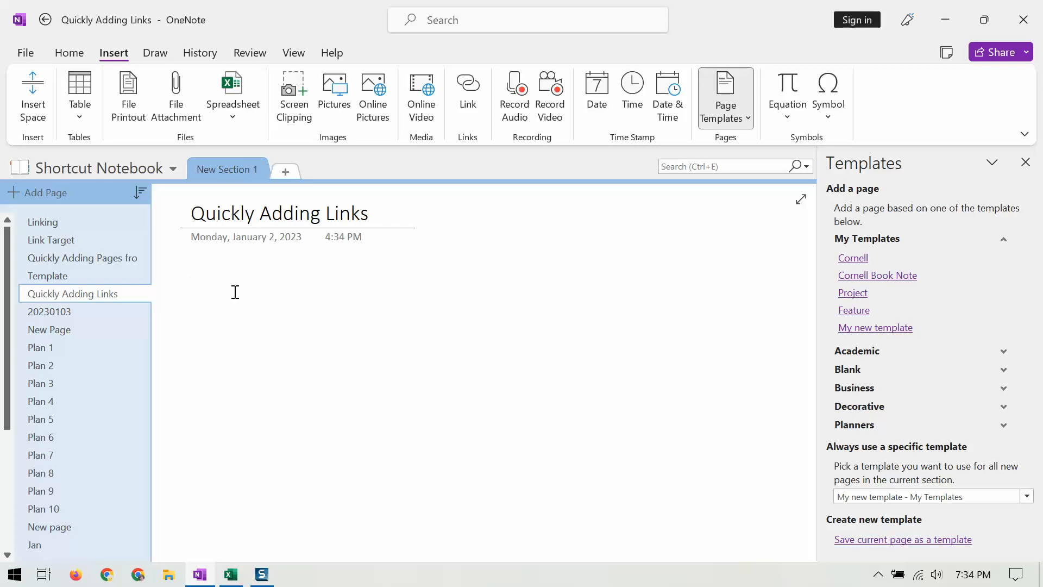
pyautogui.write('[[')
pyautogui.write('2023010')
pyautogui.write('3')
pyautogui.write(']]')
pyautogui.click(207, 288)
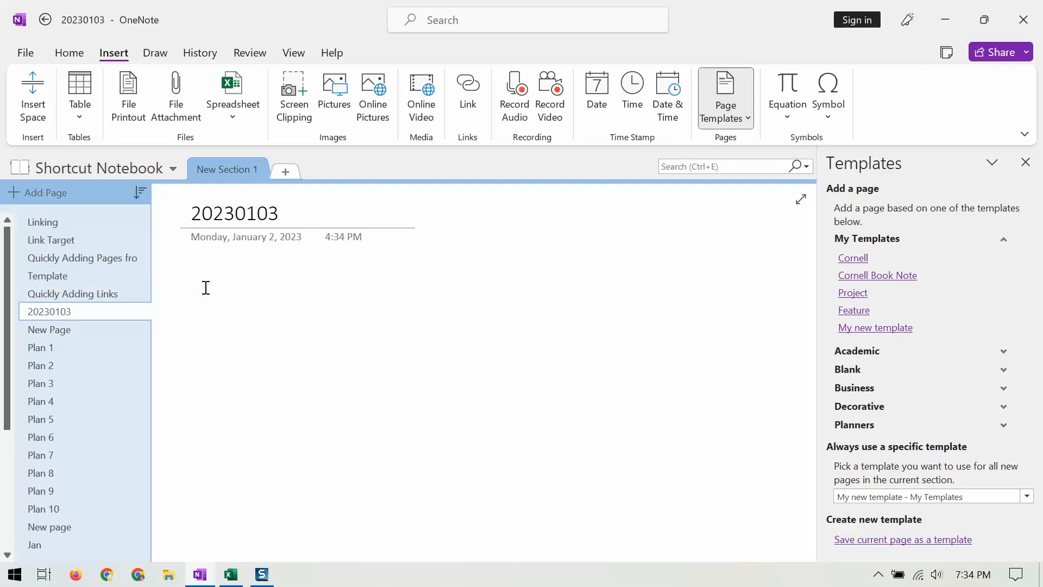
# Step: Enter the link [[20231231]] in the page body to create a new page with that title, and follow the link
pyautogui.write('2023')
pyautogui.press('BackSpace')
pyautogui.press('BackSpace')
pyautogui.press('BackSpace')
pyautogui.press('BackSpace')
pyautogui.press('BackSpace')
pyautogui.write('[[2022')
pyautogui.press('BackSpace')
pyautogui.write('31231]]')
pyautogui.click(206, 287)
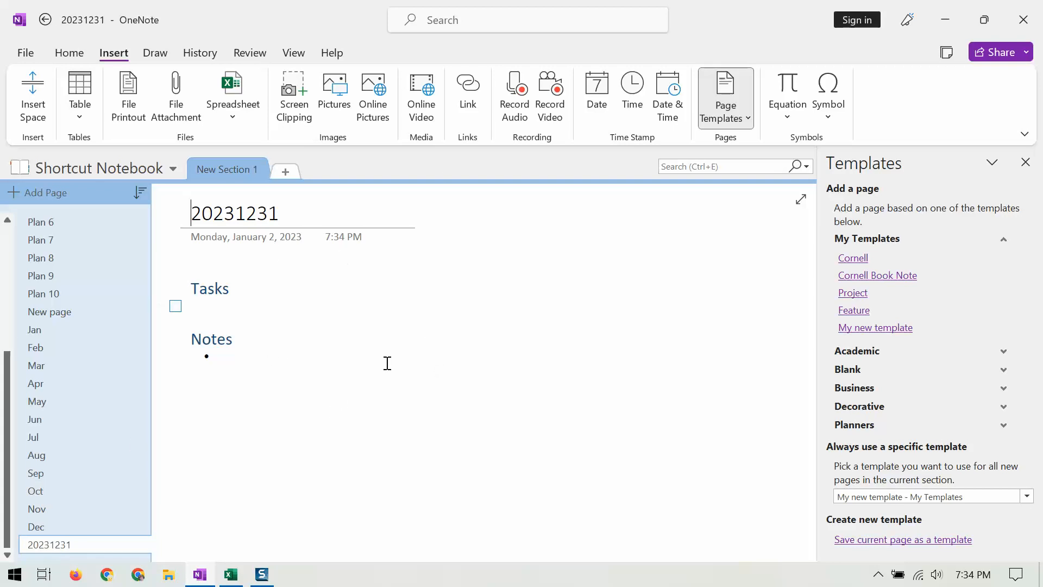
pyautogui.scroll(4, 70, 355)
pyautogui.scroll(1, 79, 346)
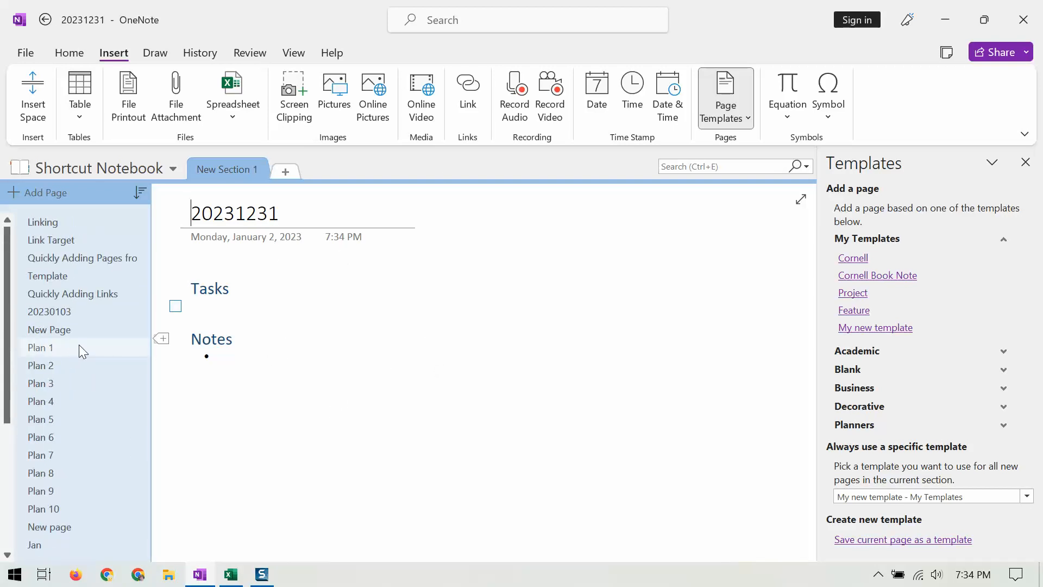